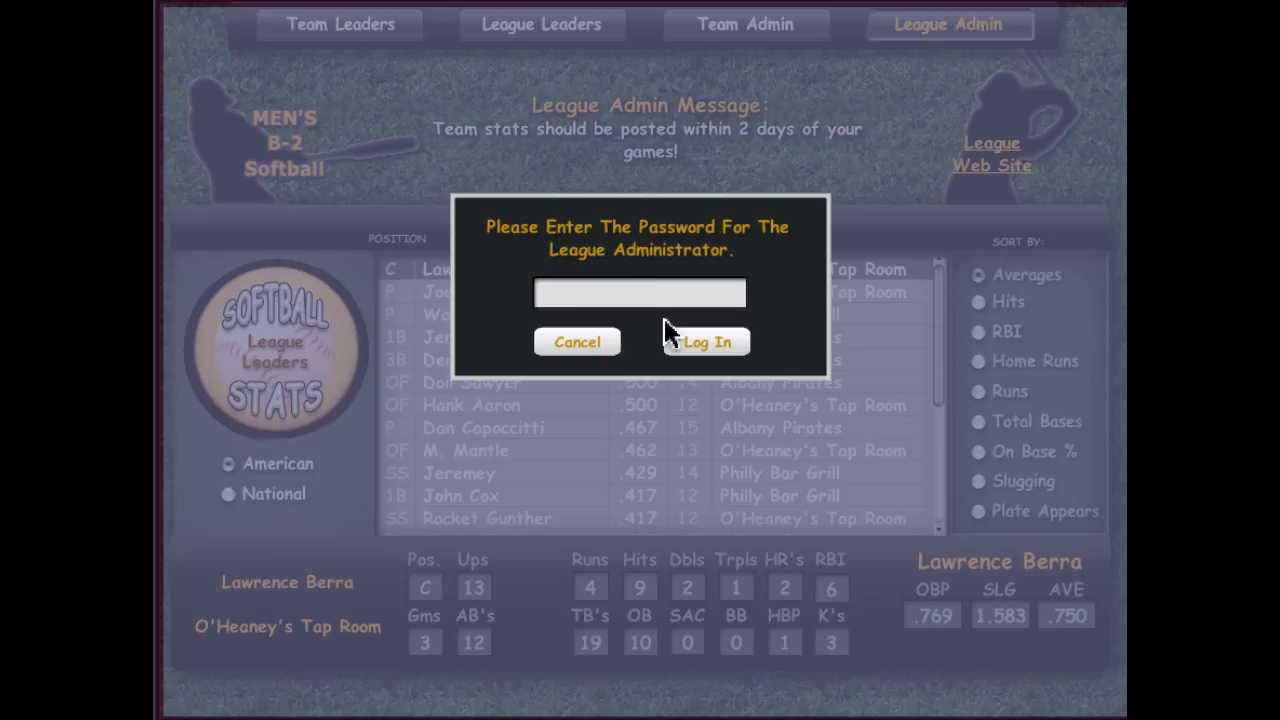
Step: Log in to the league admin area with the administrator password
text(••••)
key(Return)
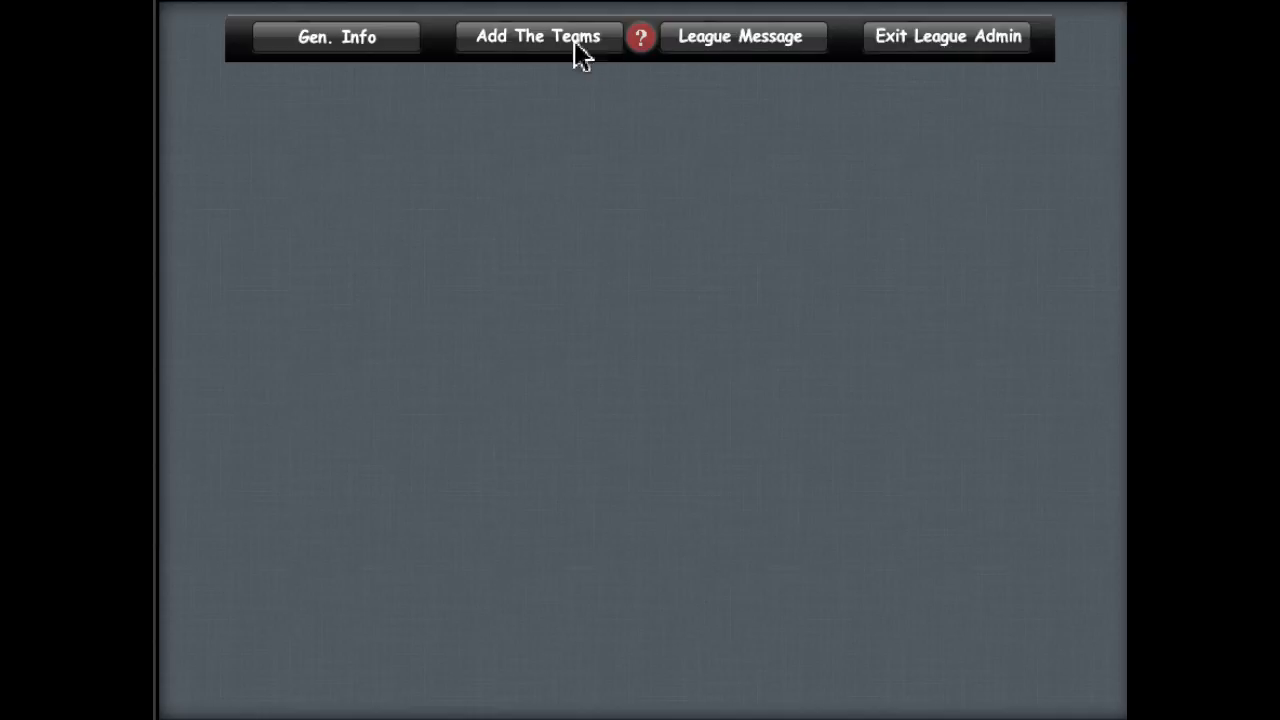
Step: Check the help notes, then open Gen. Info and select the MEN'S B-2 league record
click(642, 40)
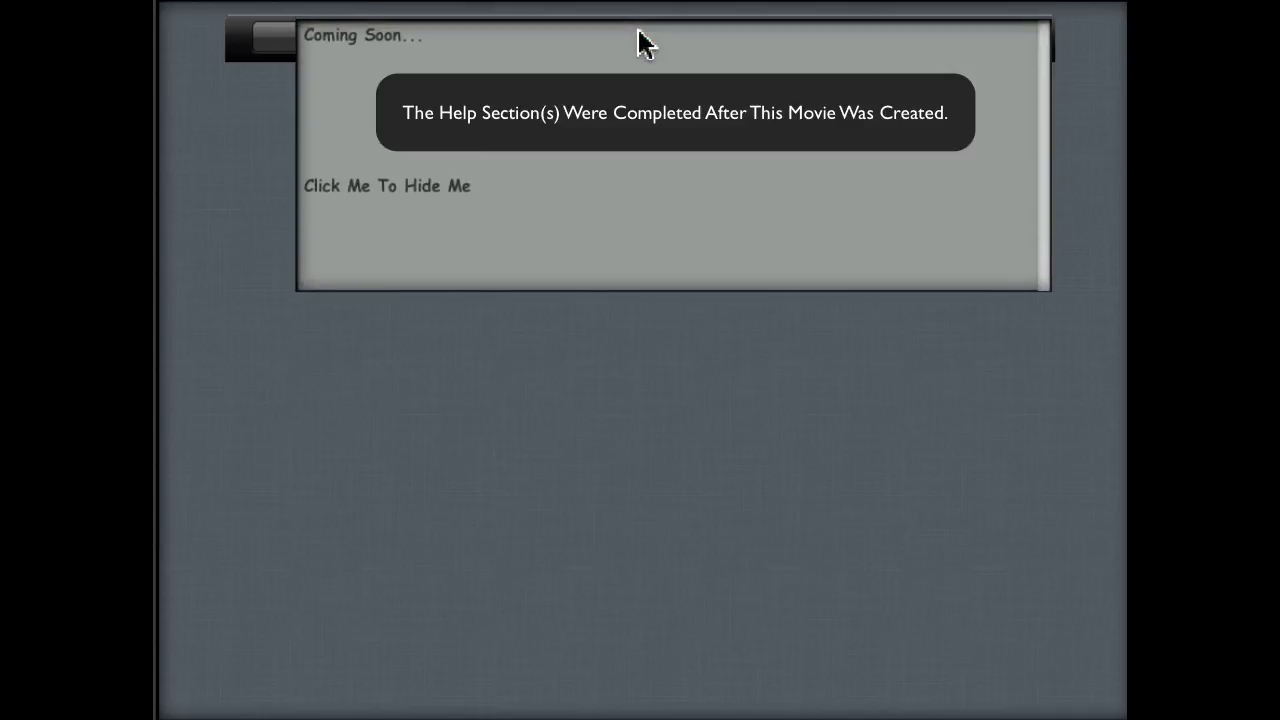
click(600, 100)
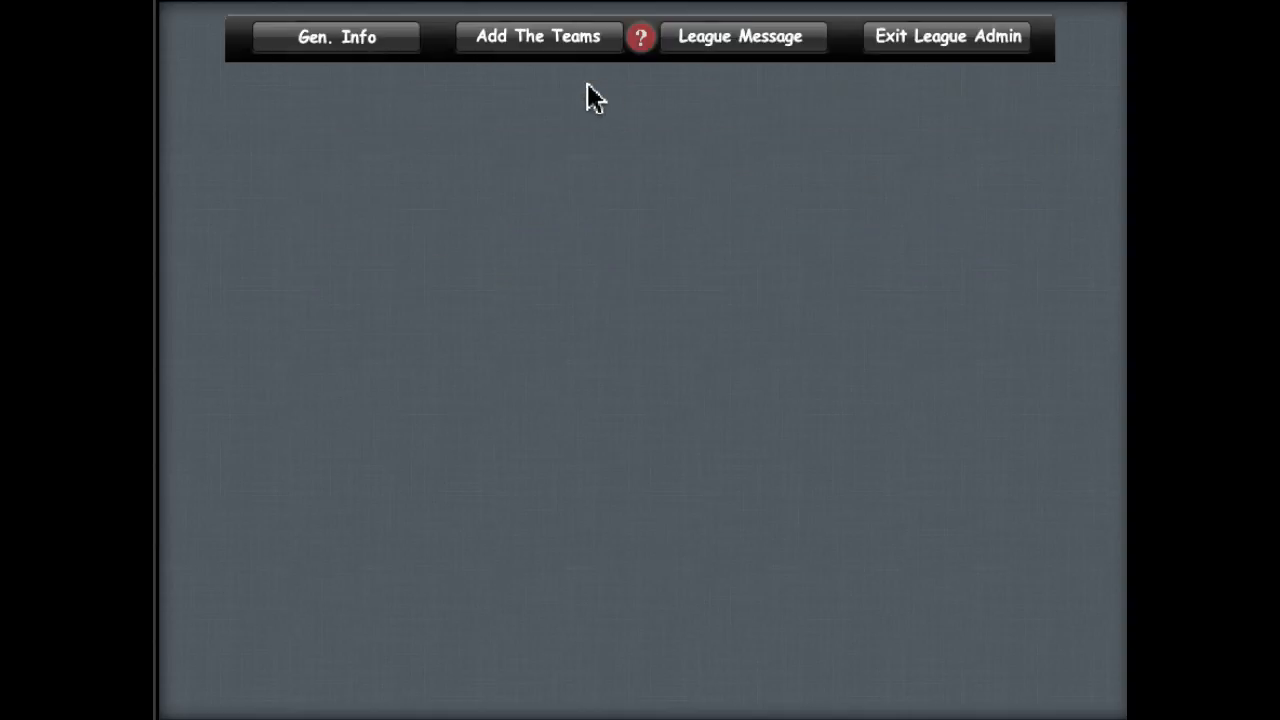
click(352, 45)
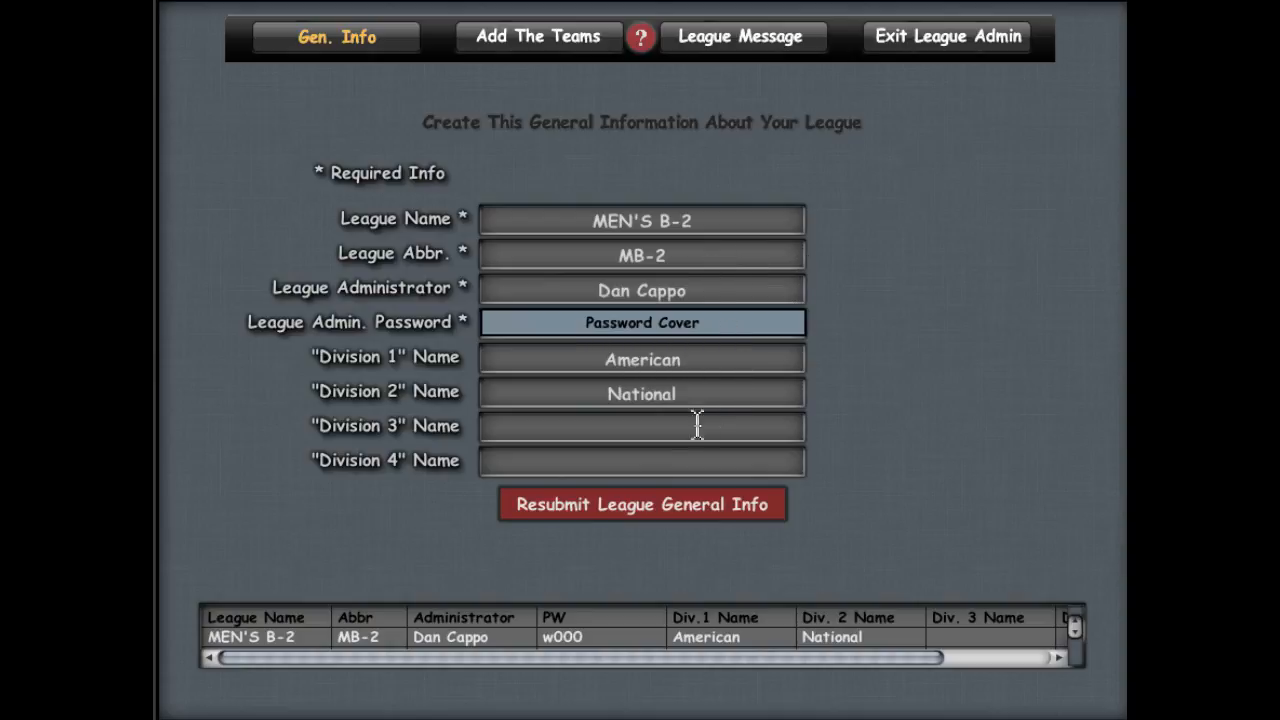
click(447, 640)
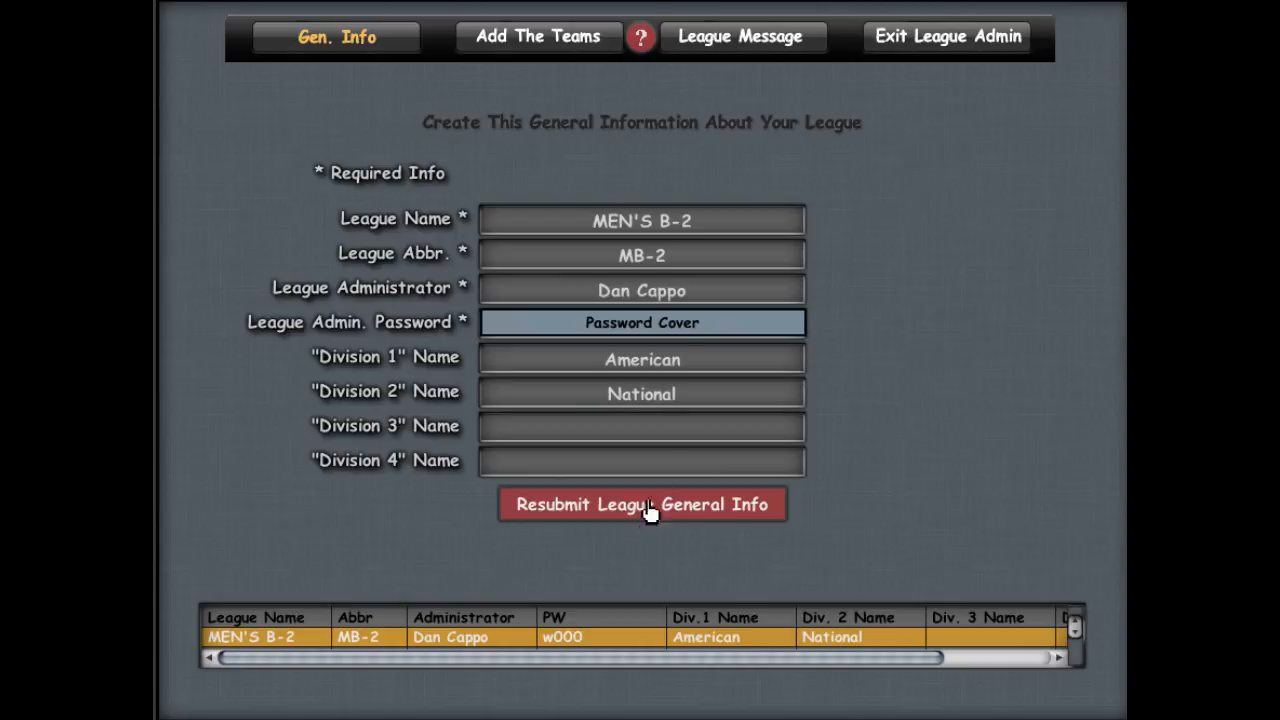
Step: Give Best Damn Sports Bar DEMO a new administrator name and admin password, then resubmit the team
click(553, 40)
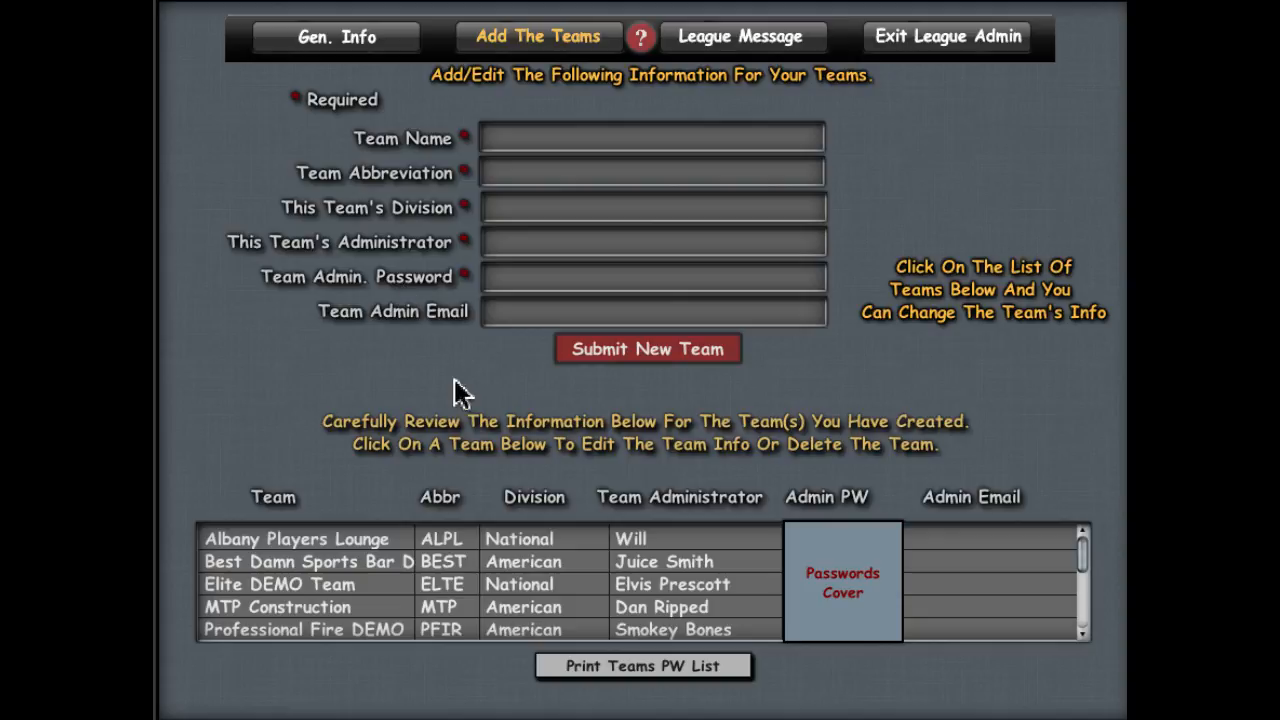
click(533, 561)
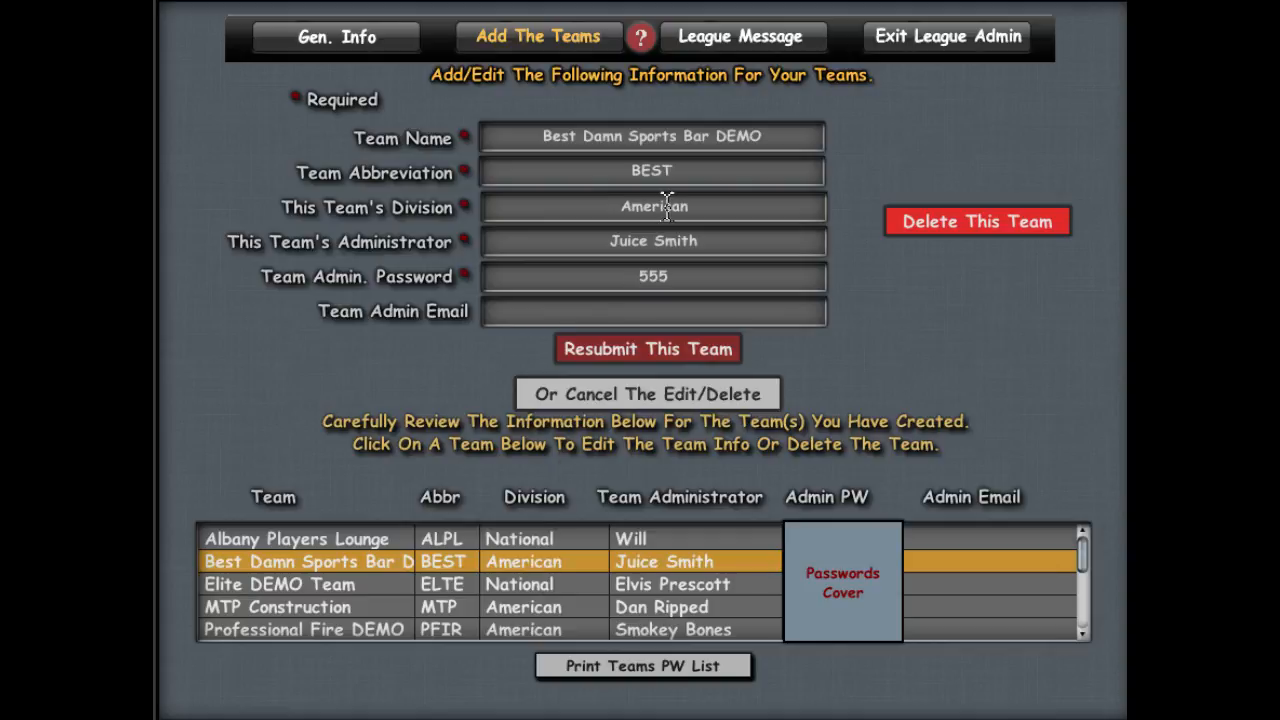
triple_click(708, 240)
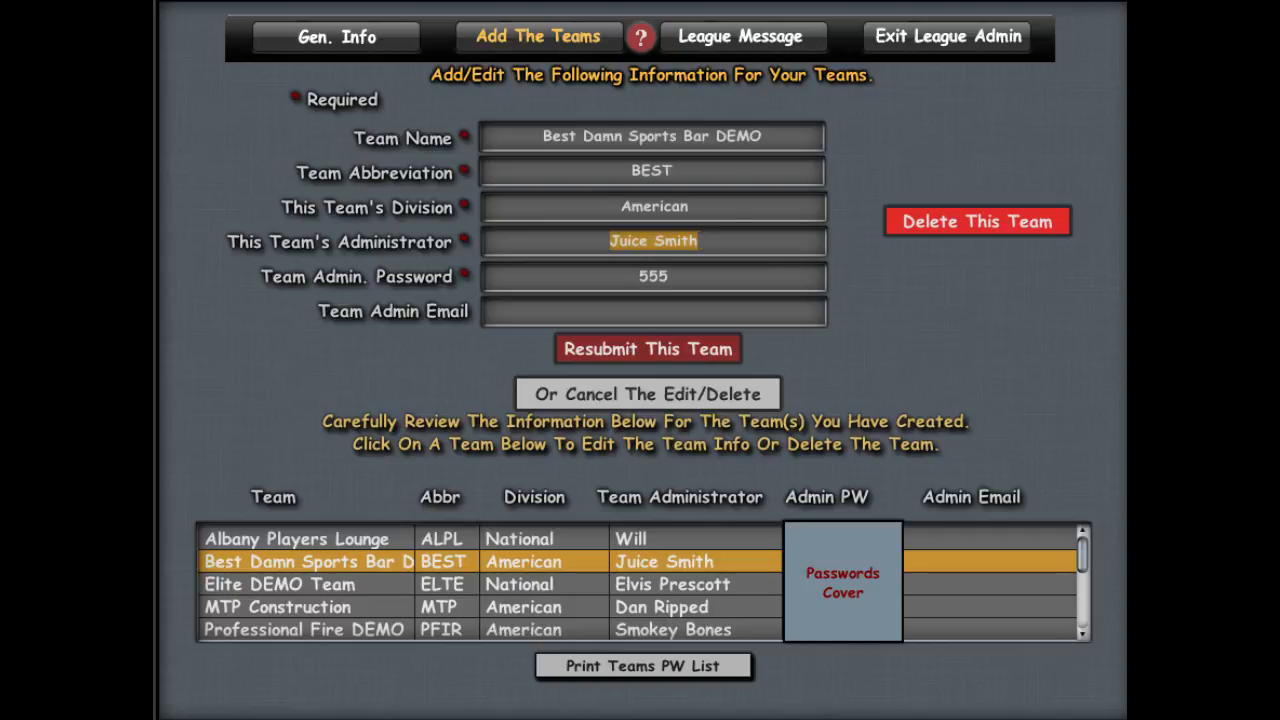
text(Wally)
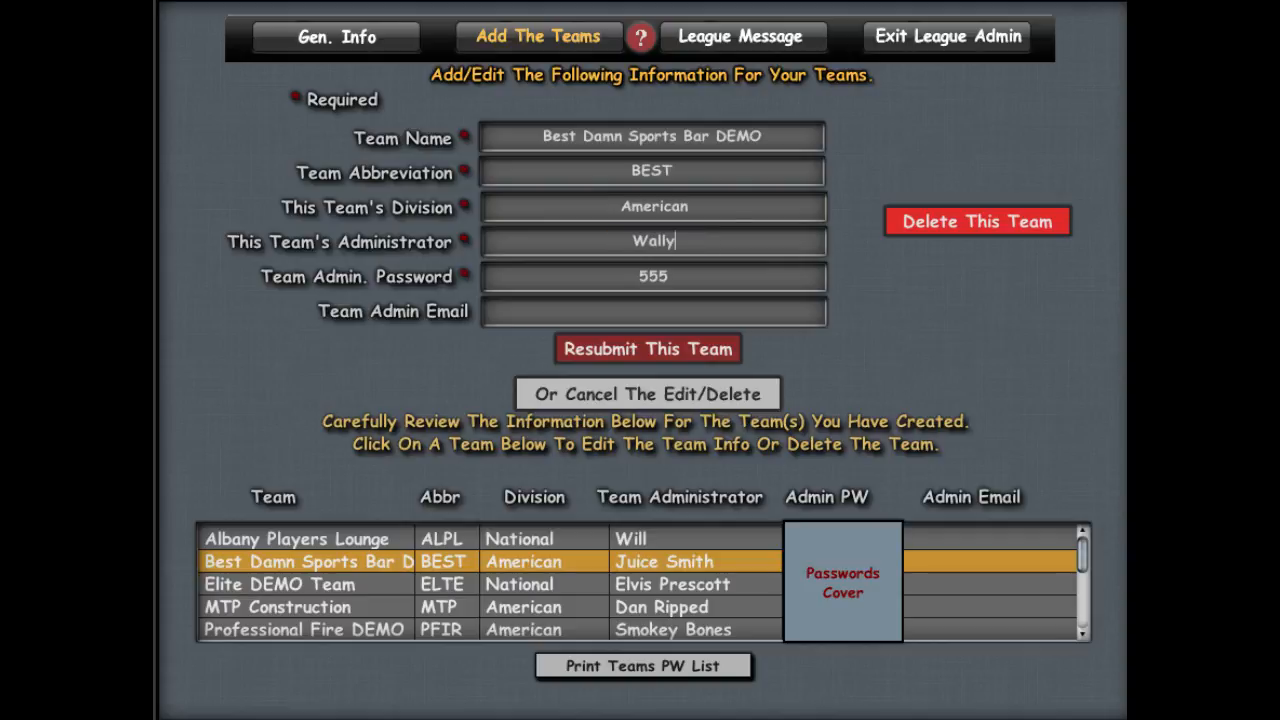
triple_click(682, 277)
text(9999)
click(673, 352)
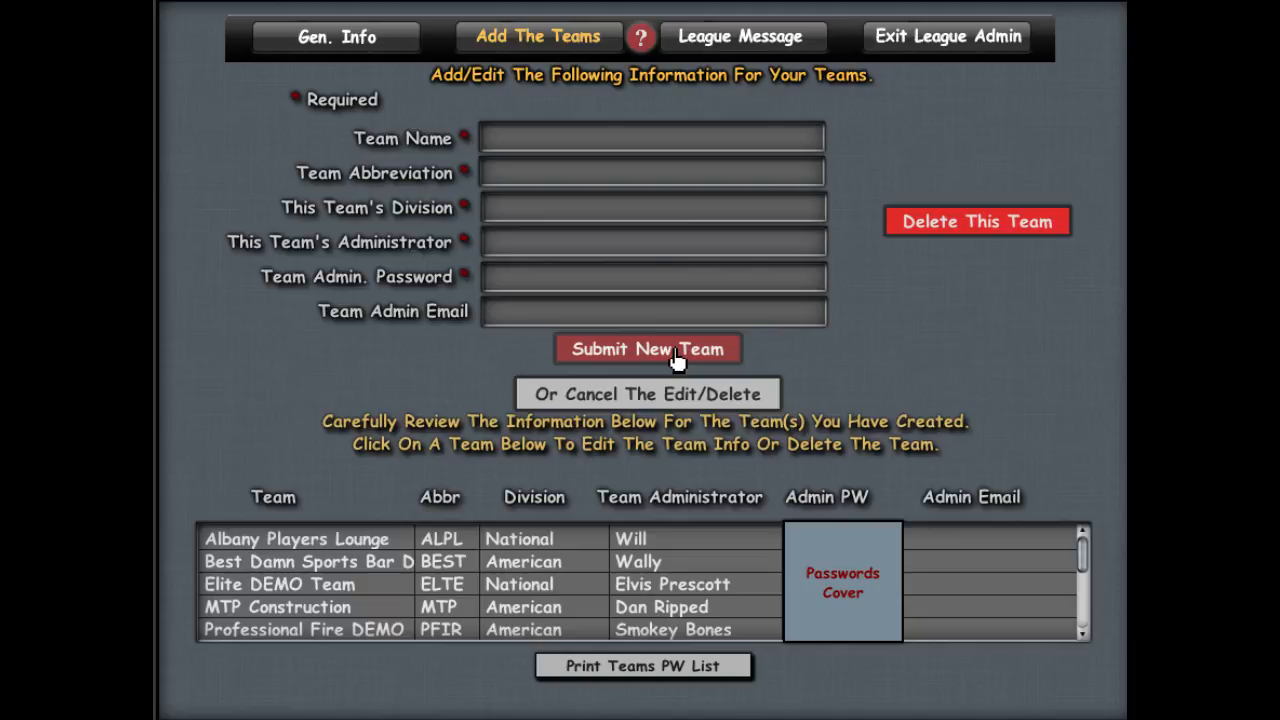
Step: Review the league message about posting stats within 2 days, then exit League Admin
click(752, 30)
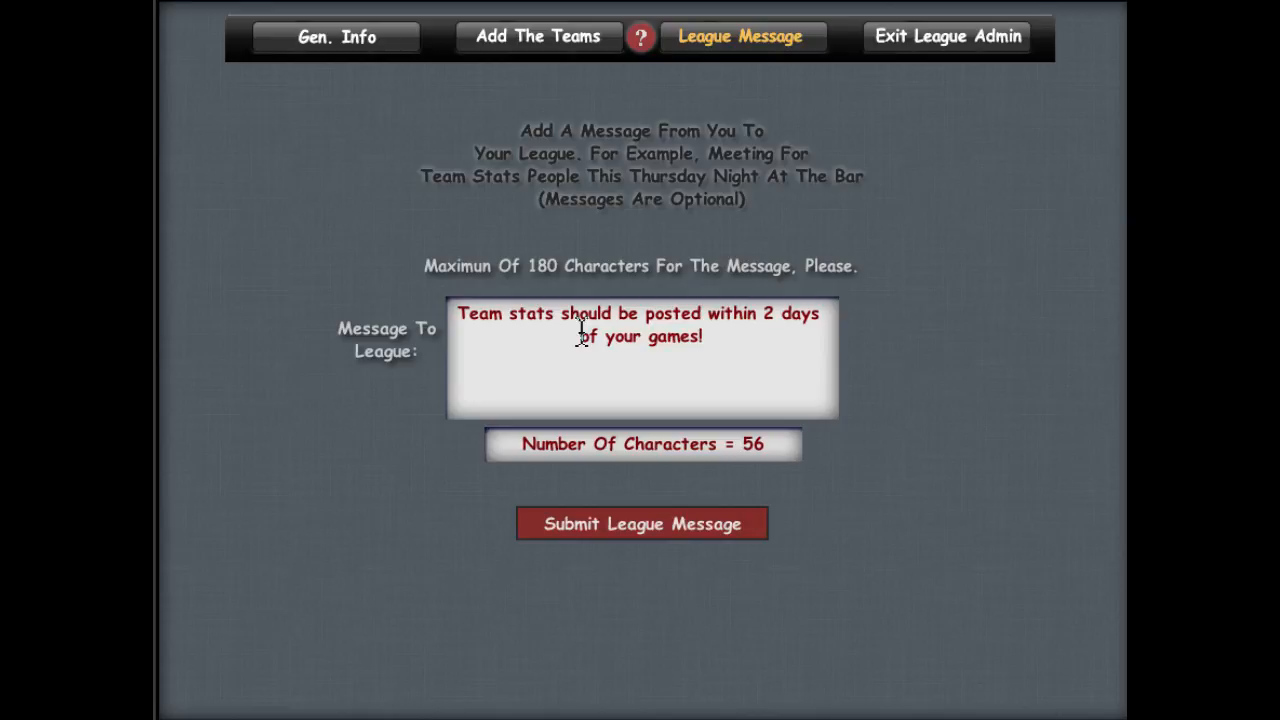
click(938, 42)
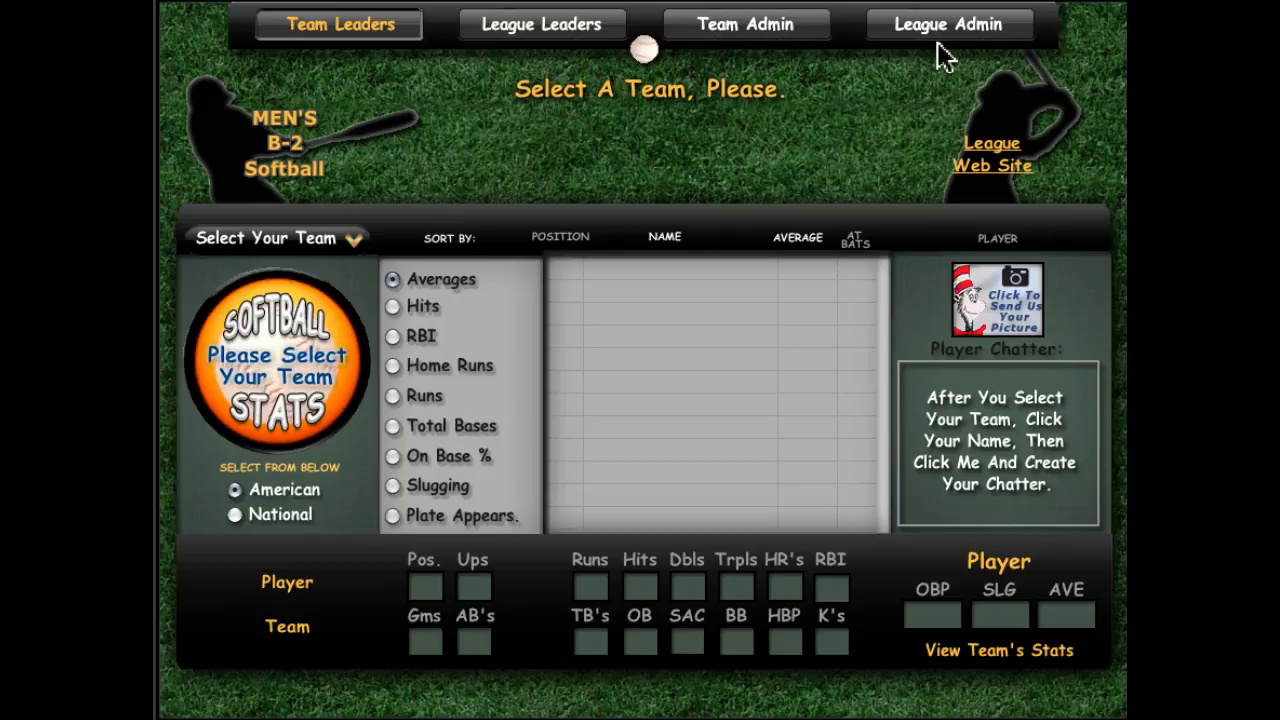
Step: Log in to Team Admin as Albany Pirates using the team password
click(743, 38)
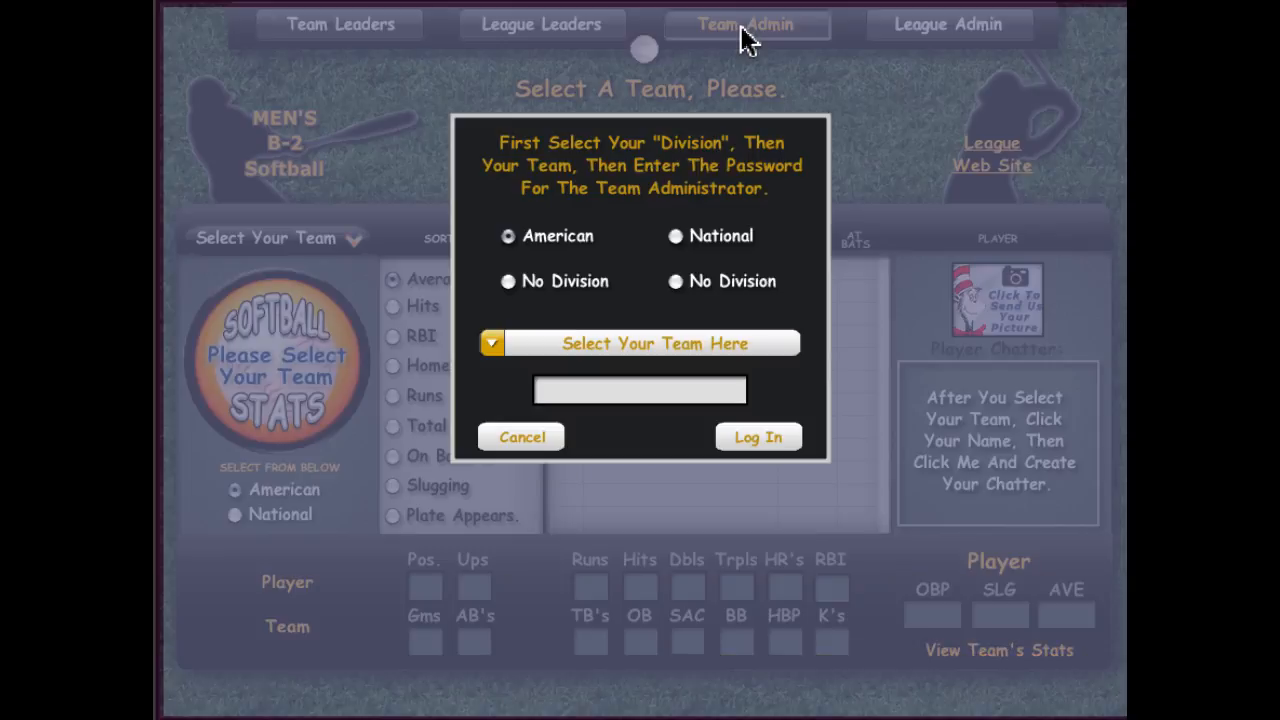
click(673, 341)
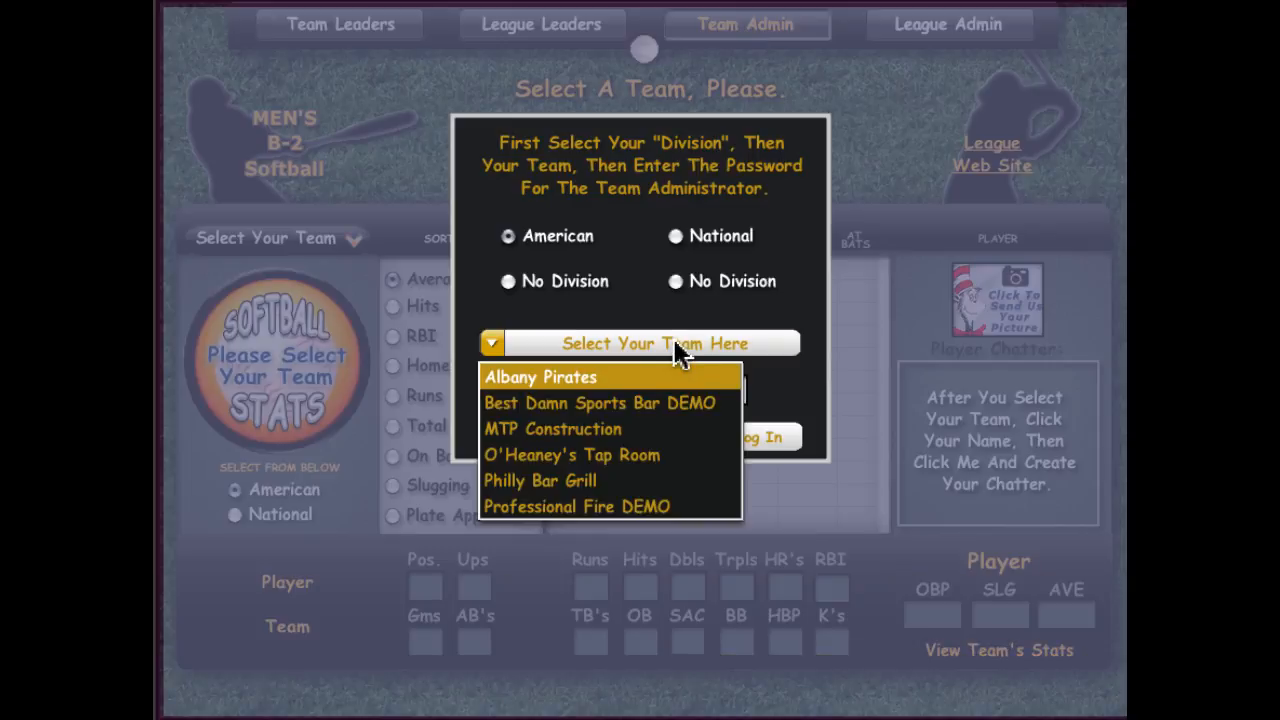
click(626, 378)
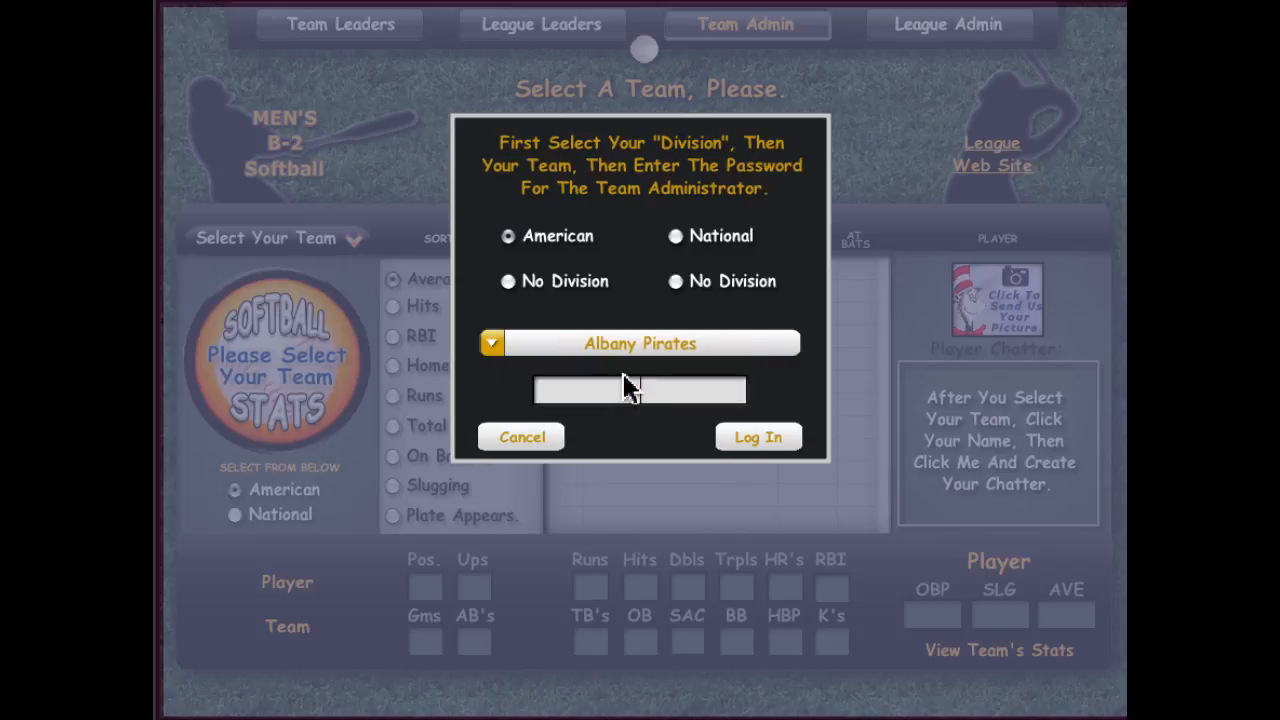
text(••••)
click(754, 436)
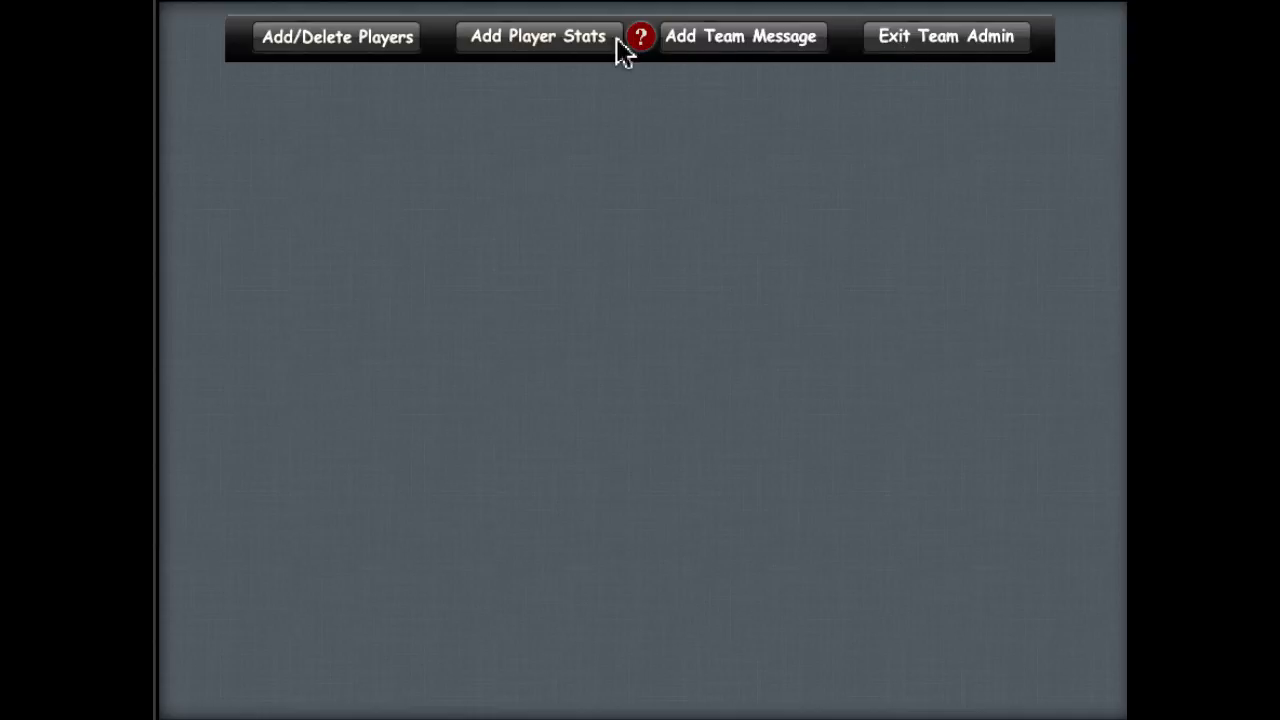
Step: Delete the first-base player at the top of the Albany Pirates roster via Add/Delete Players
click(642, 39)
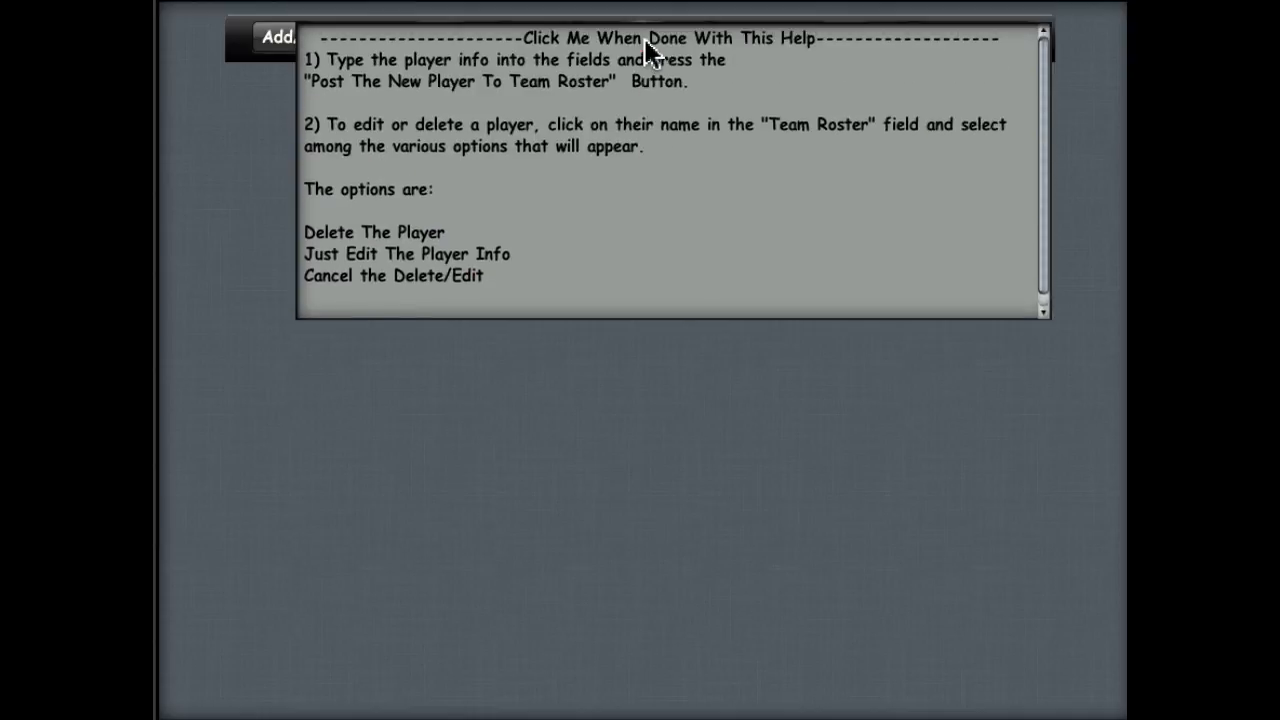
click(645, 40)
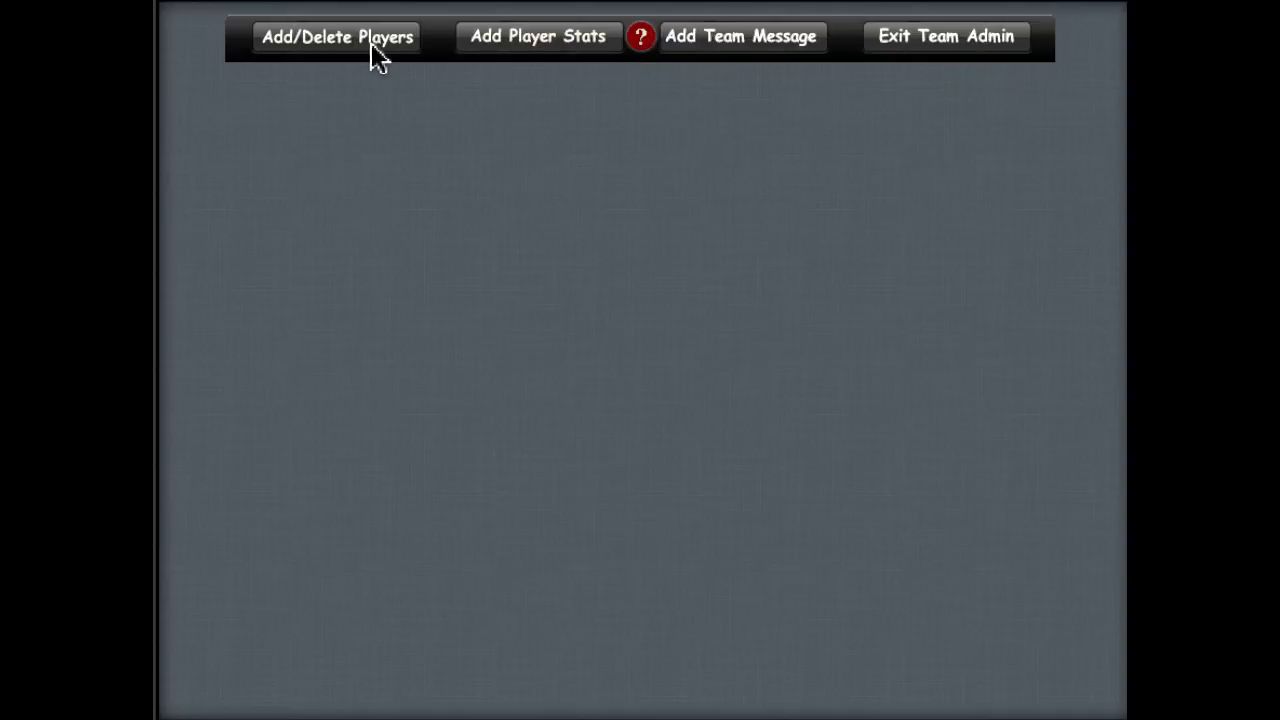
click(318, 42)
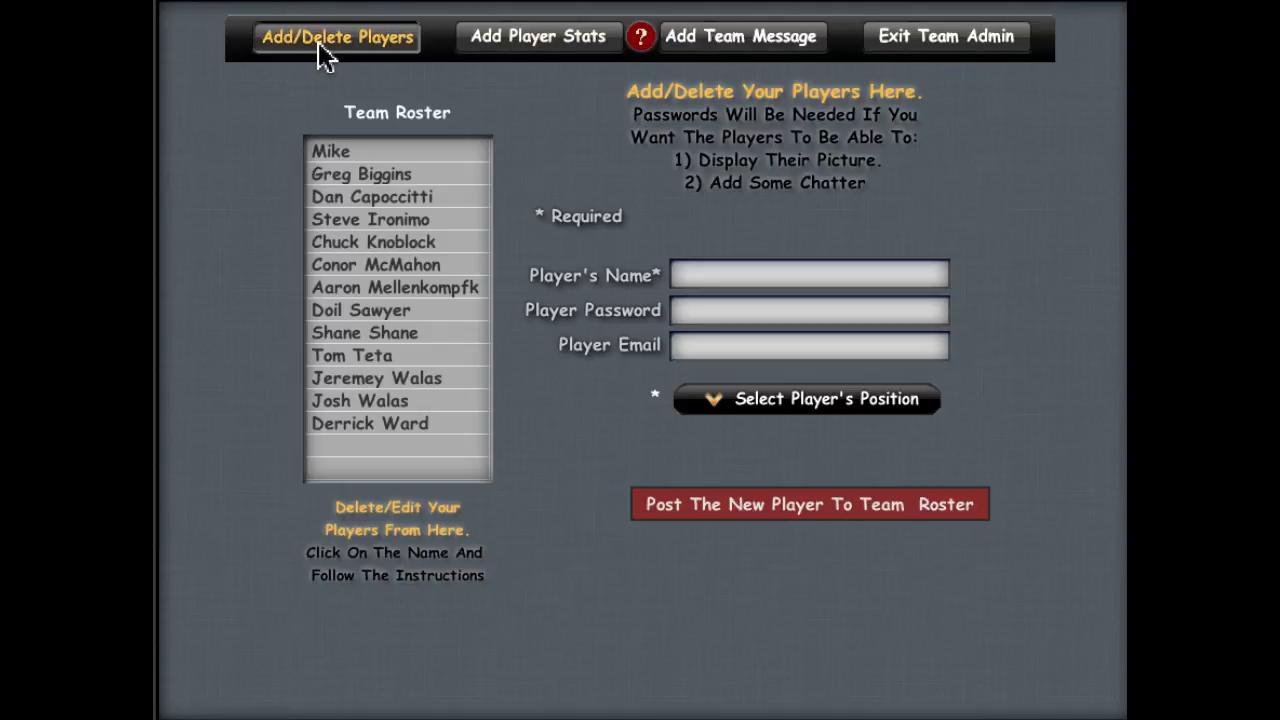
click(330, 155)
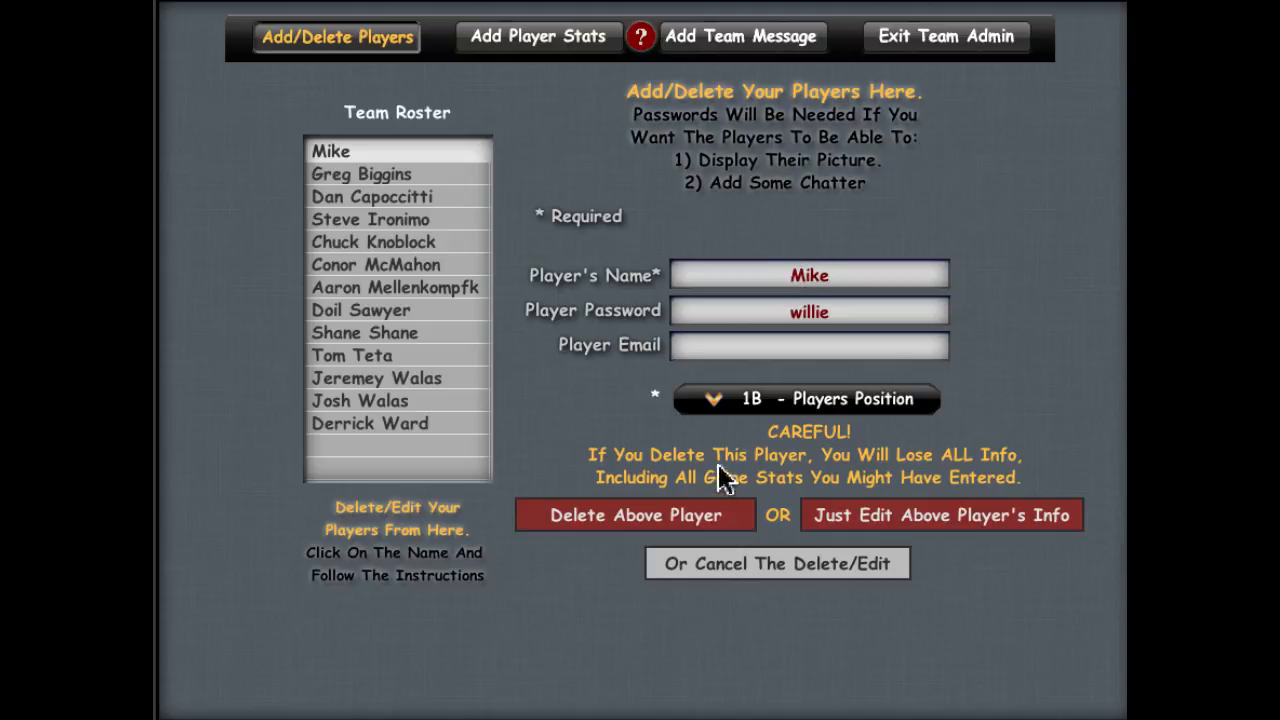
click(666, 522)
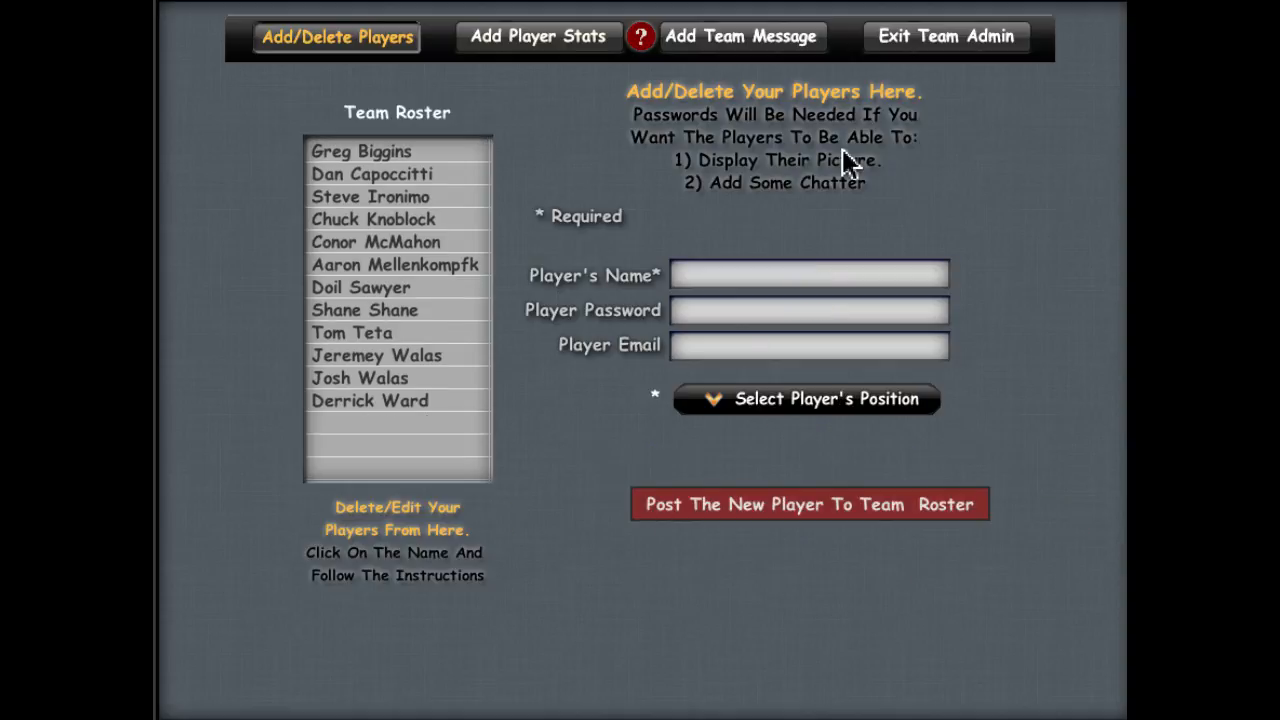
Step: Post a new player with a name, password and position 1B to the Albany Pirates roster
click(804, 276)
text(Sue)
click(791, 313)
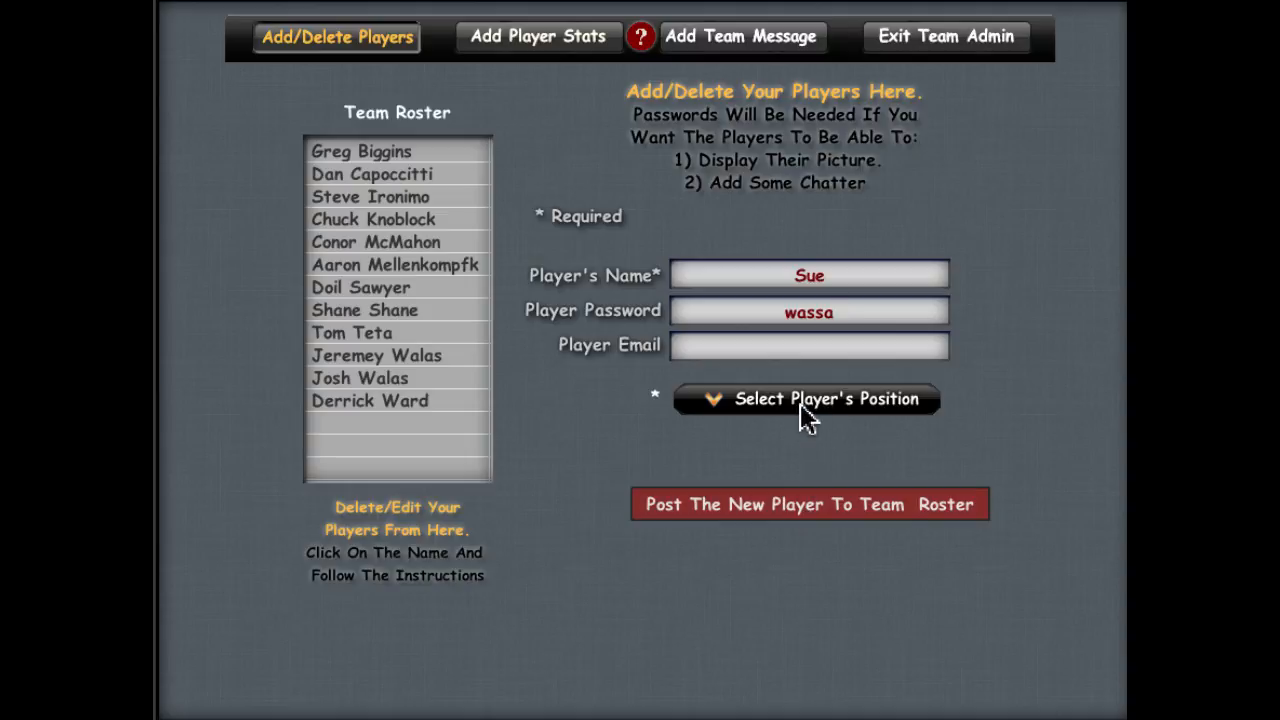
click(800, 524)
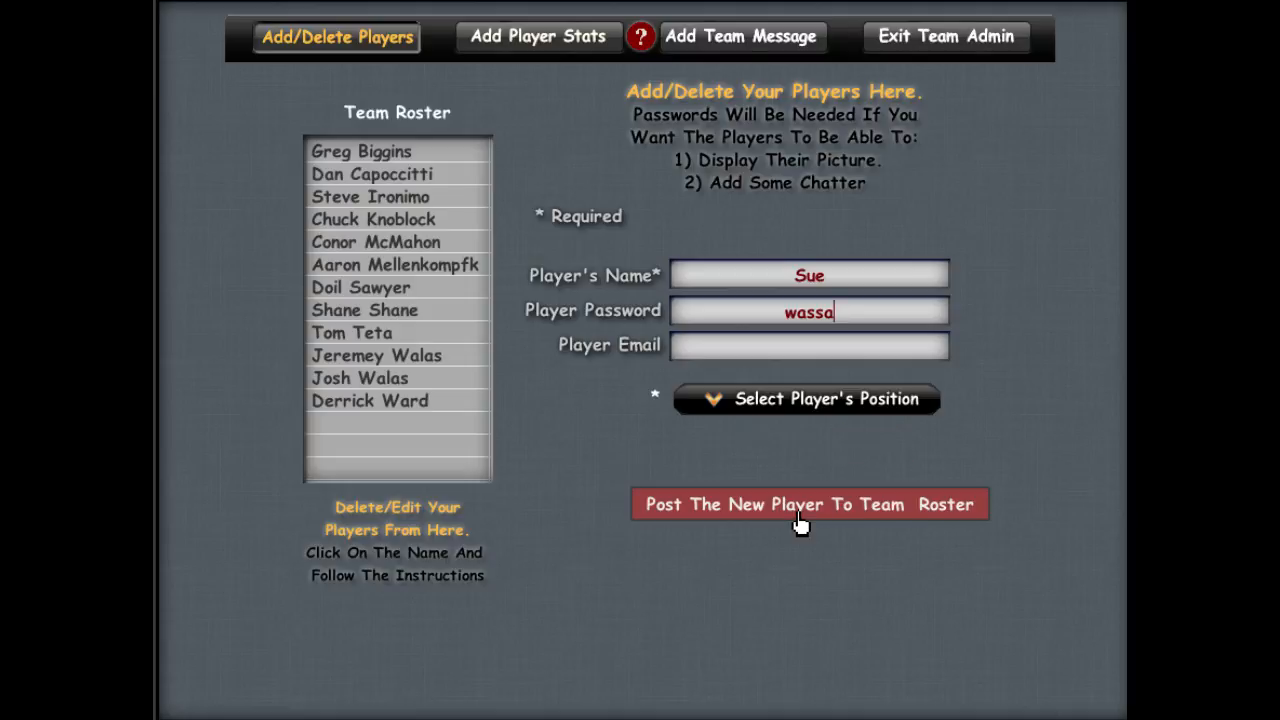
click(788, 400)
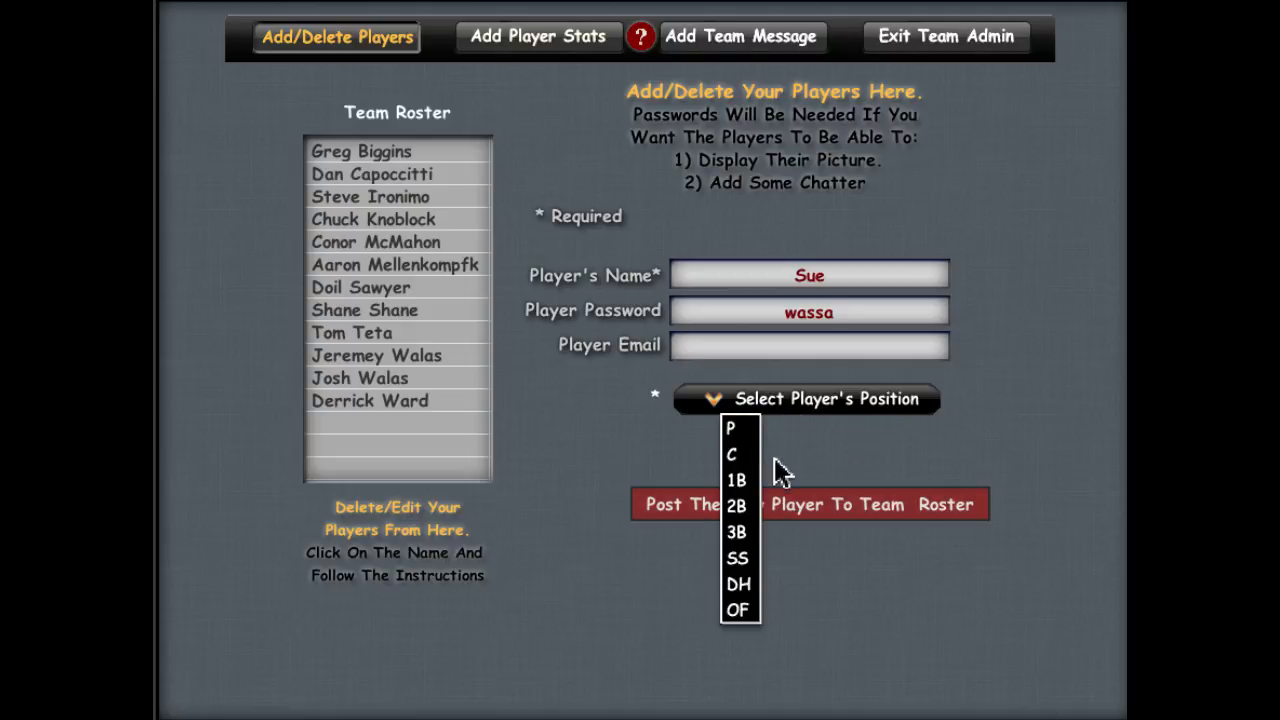
click(748, 481)
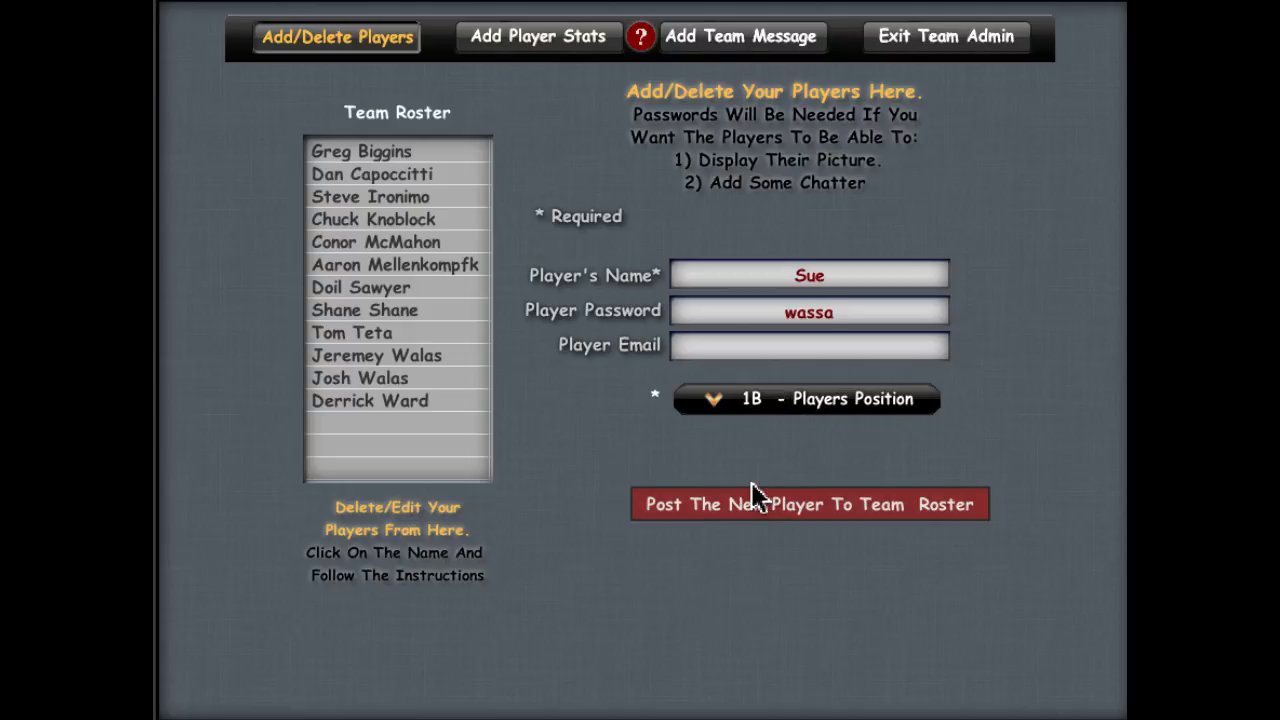
click(849, 507)
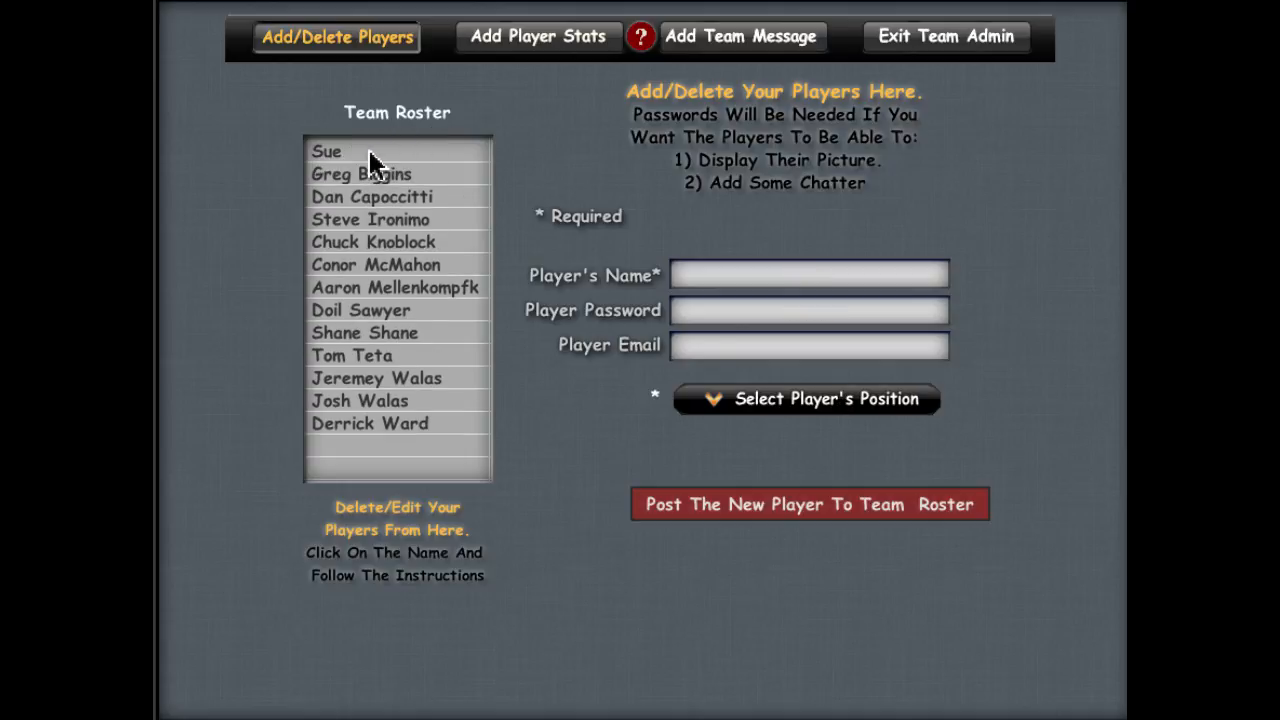
Step: Enable game-stat editing, look over three players' stats, and return to the new player's empty form
click(540, 42)
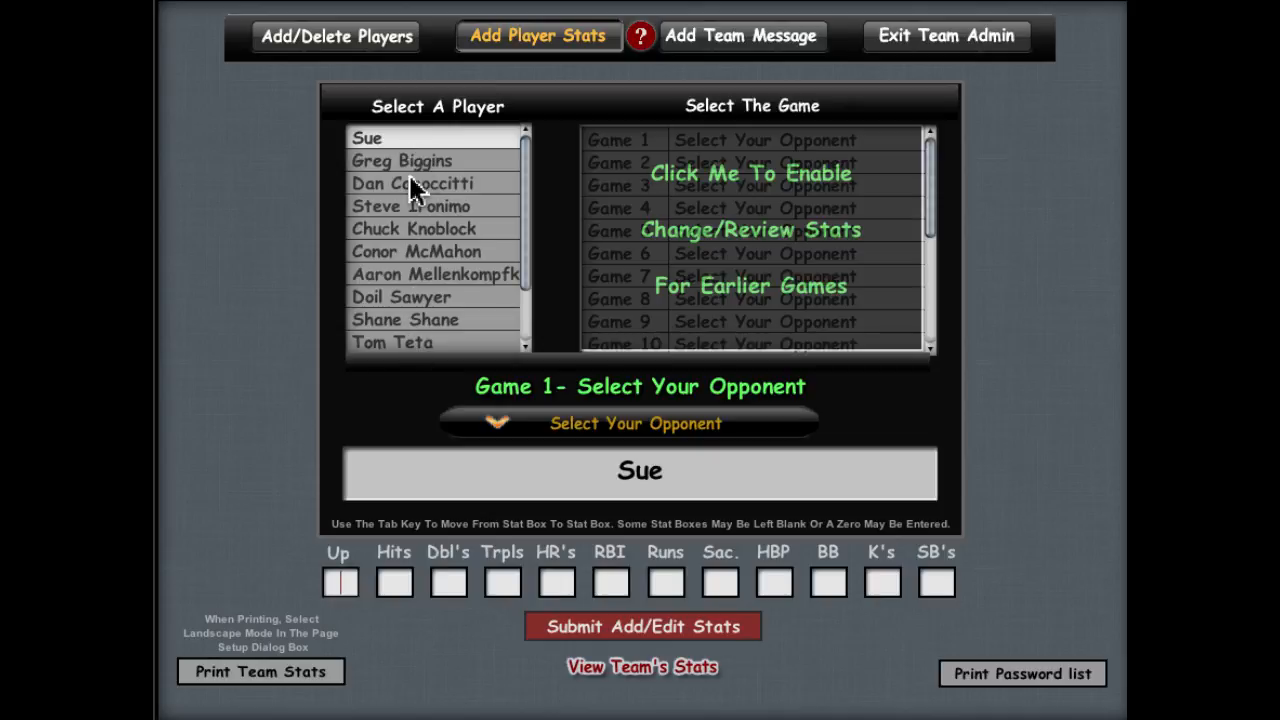
click(792, 184)
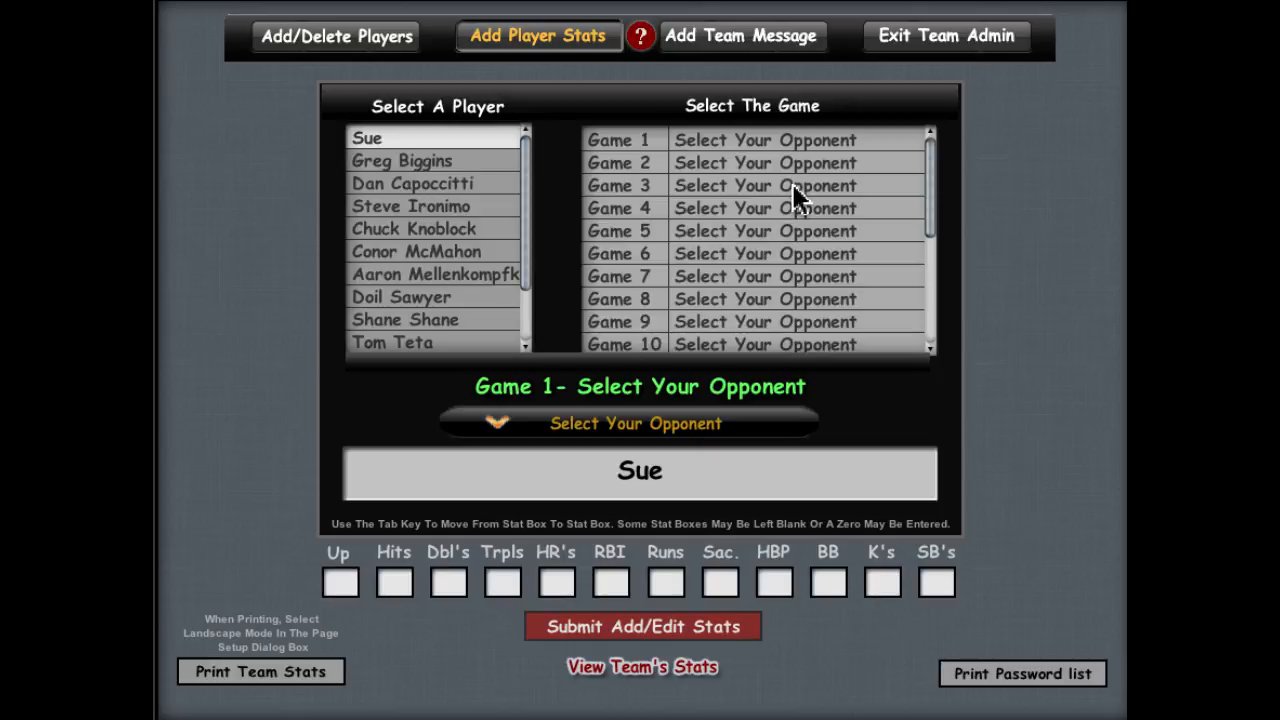
click(433, 165)
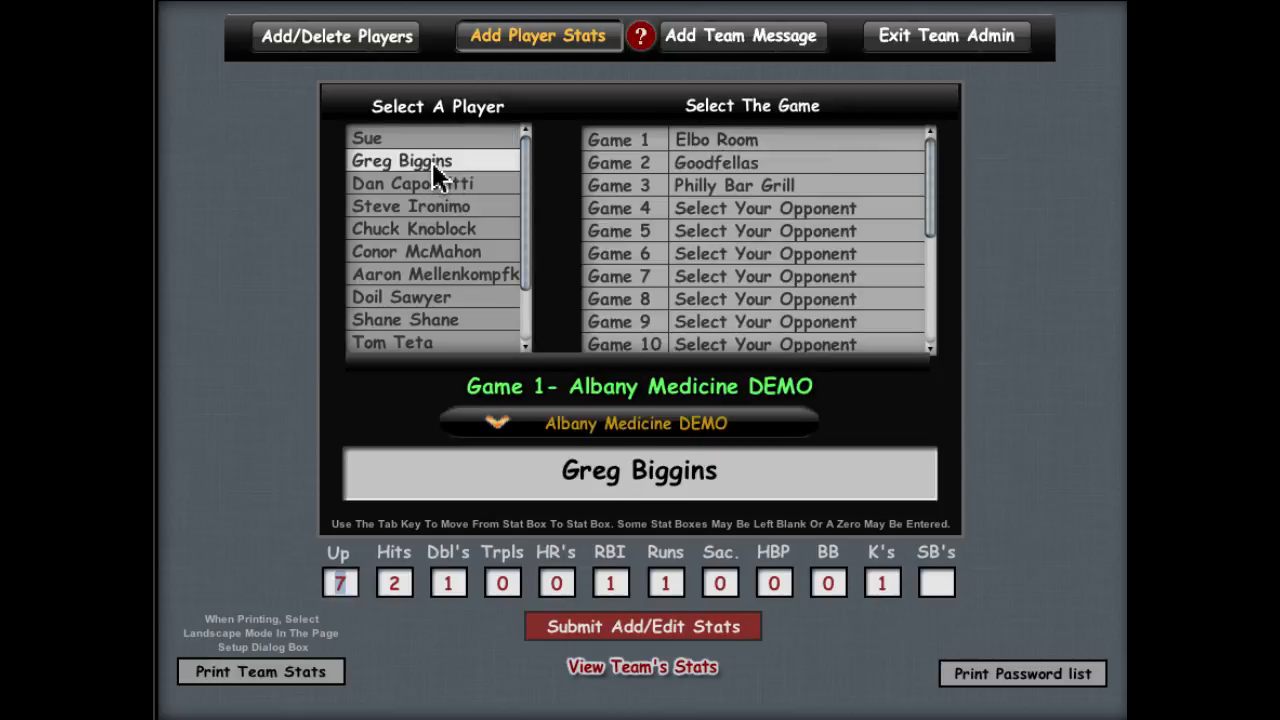
click(432, 185)
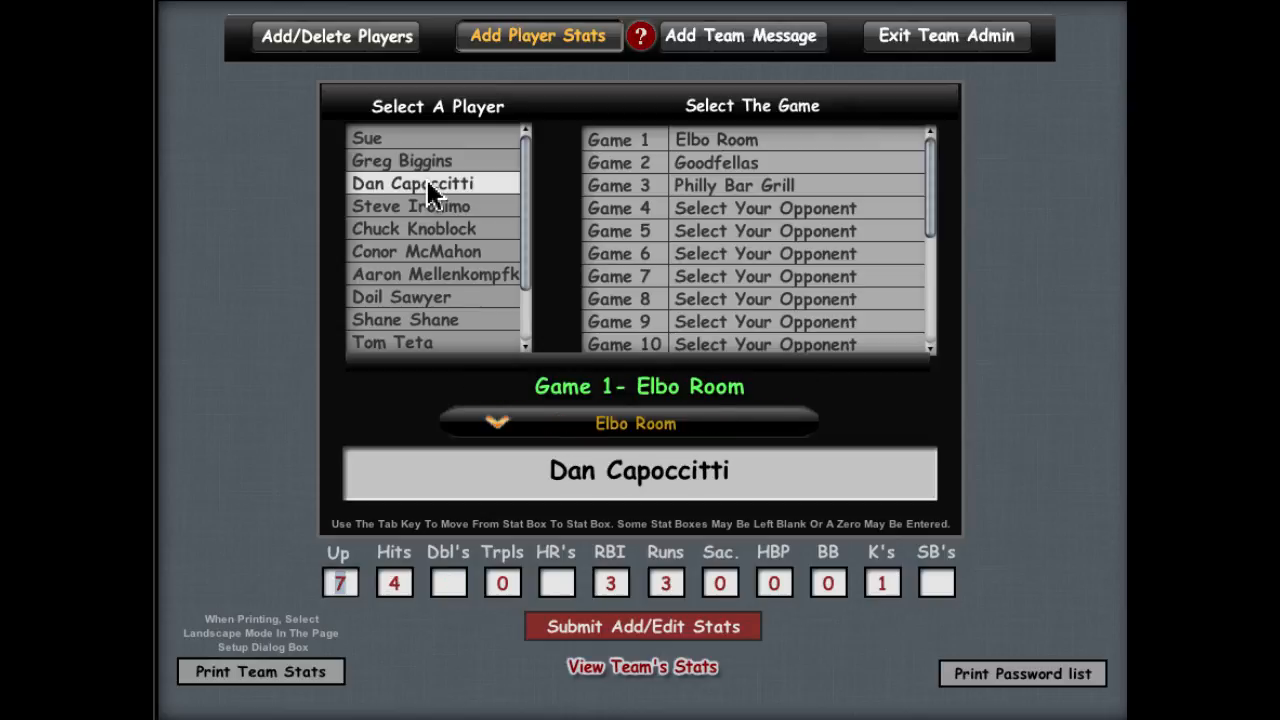
click(432, 207)
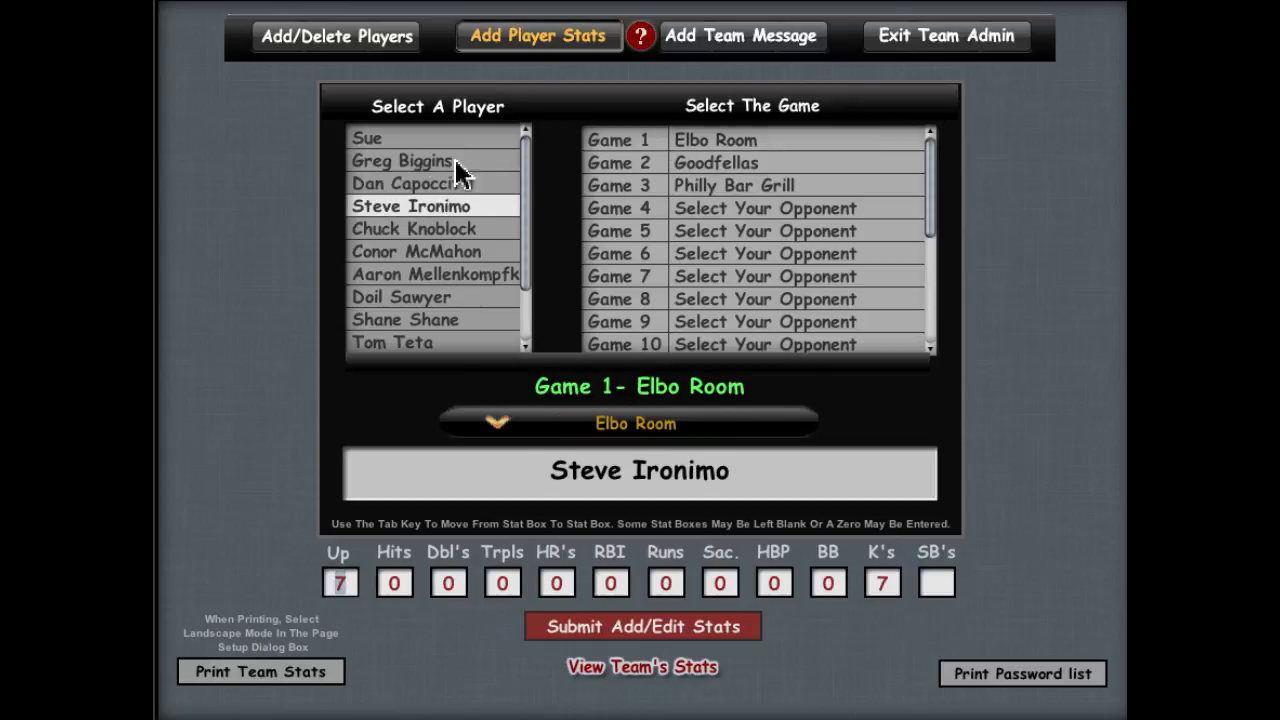
click(394, 142)
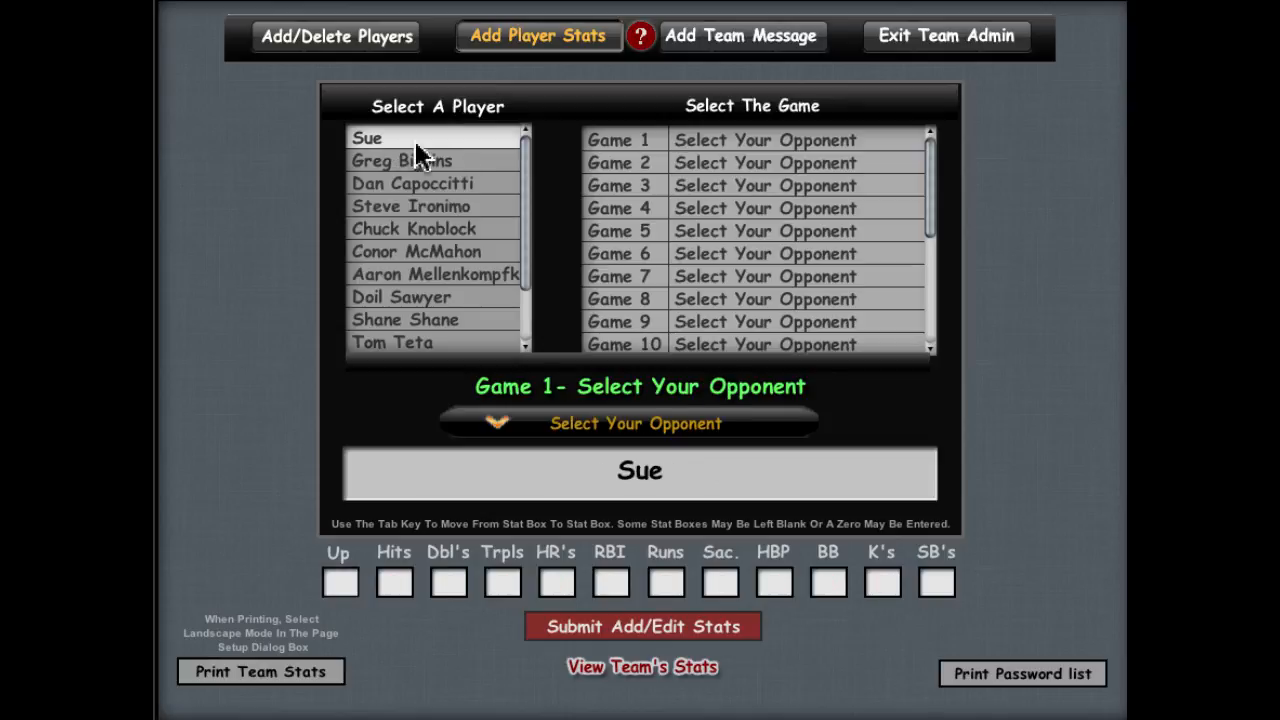
Step: Choose Did Not Play as the opponent and submit for each of Games 1, 2 and 3
click(625, 427)
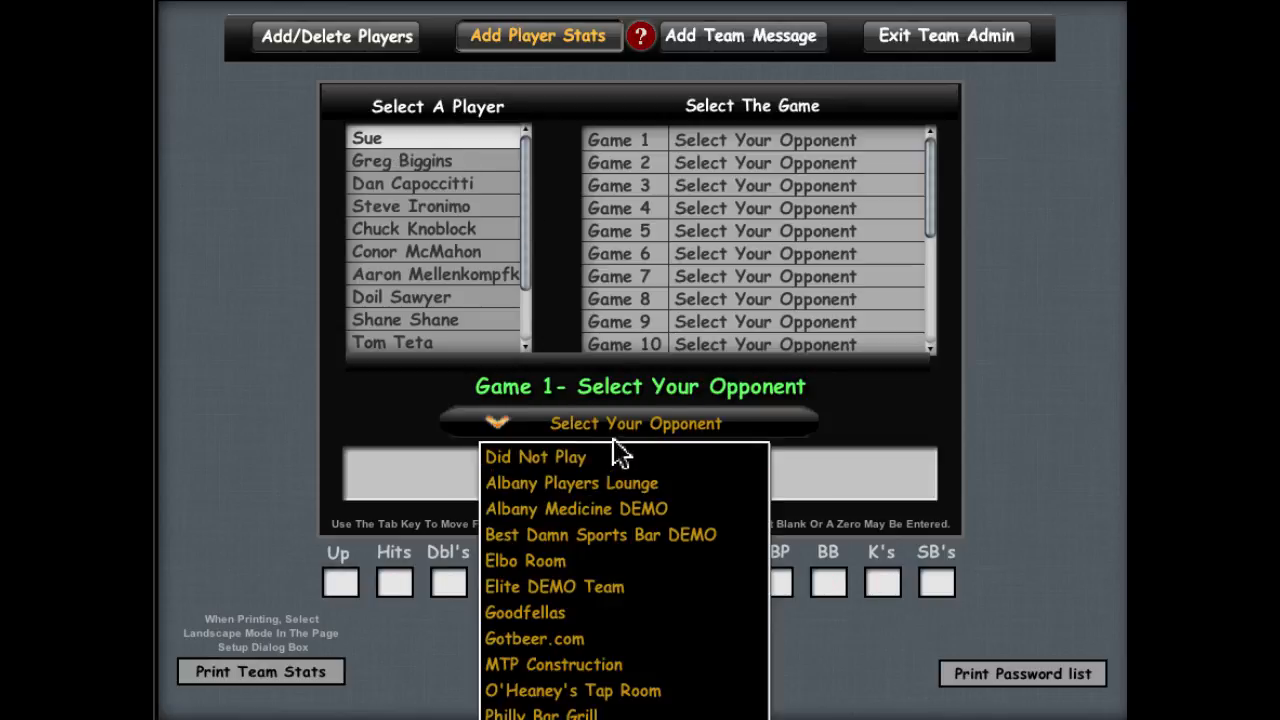
click(612, 462)
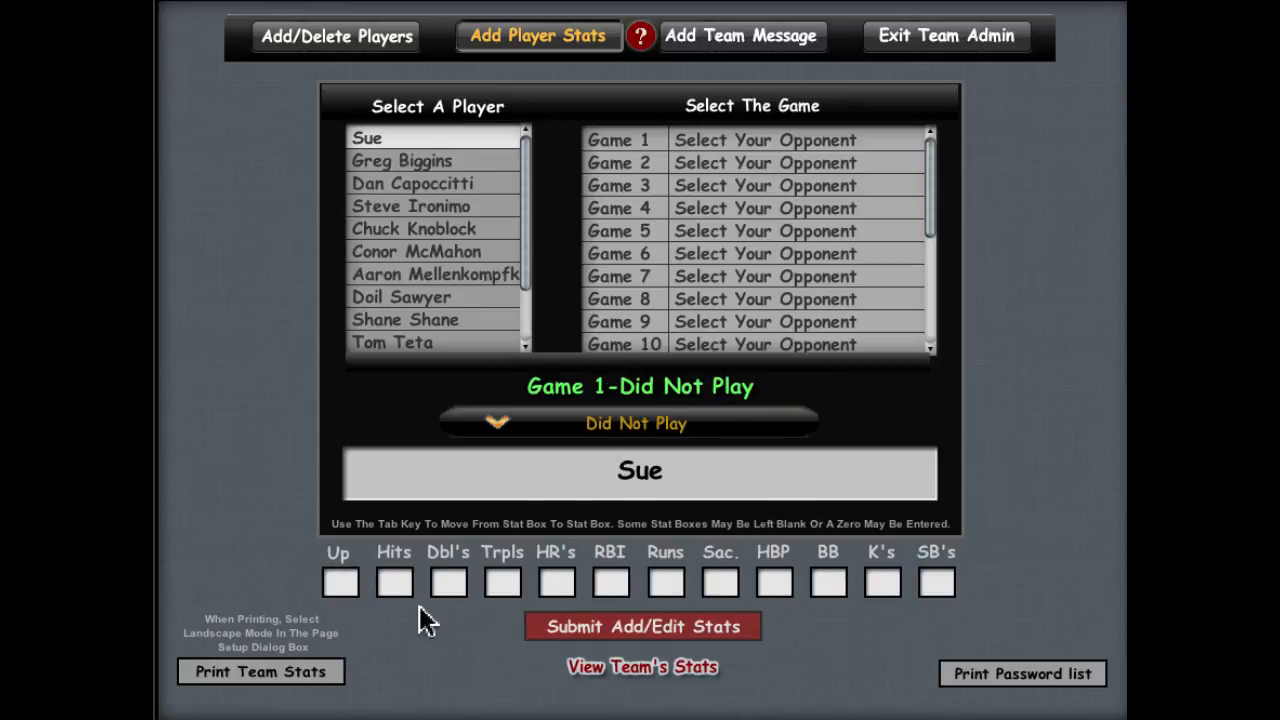
click(655, 625)
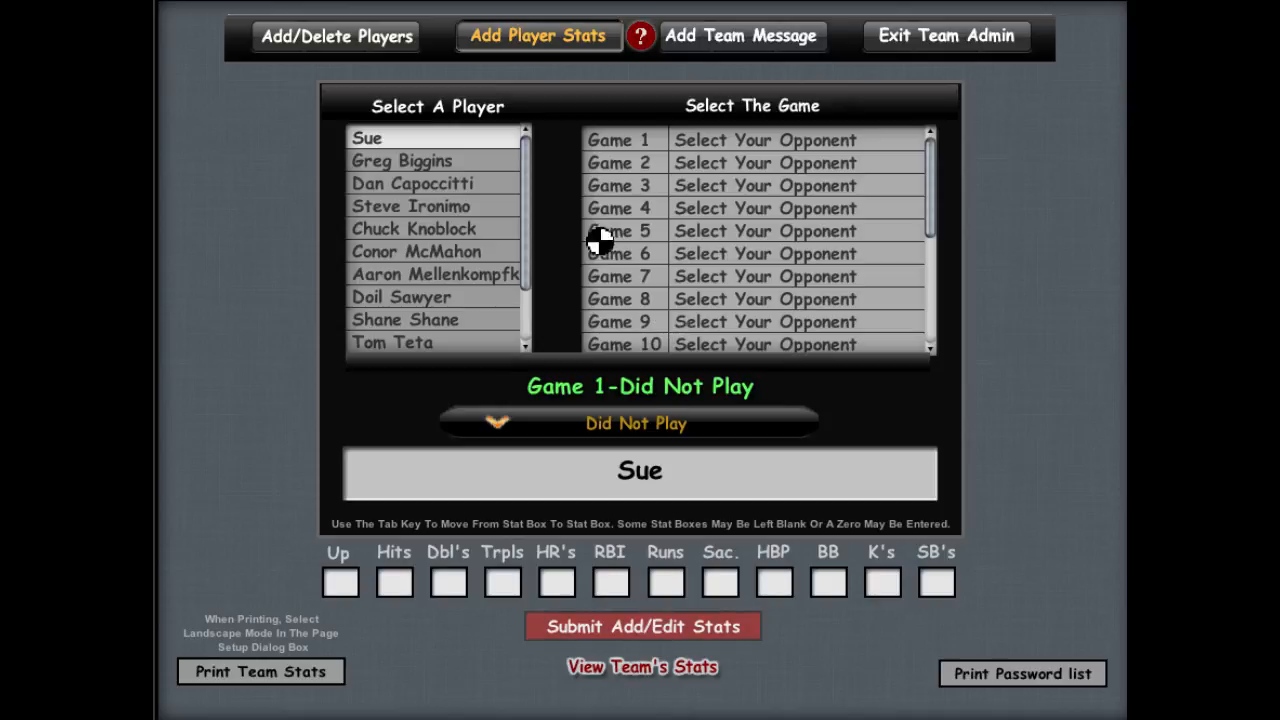
click(722, 162)
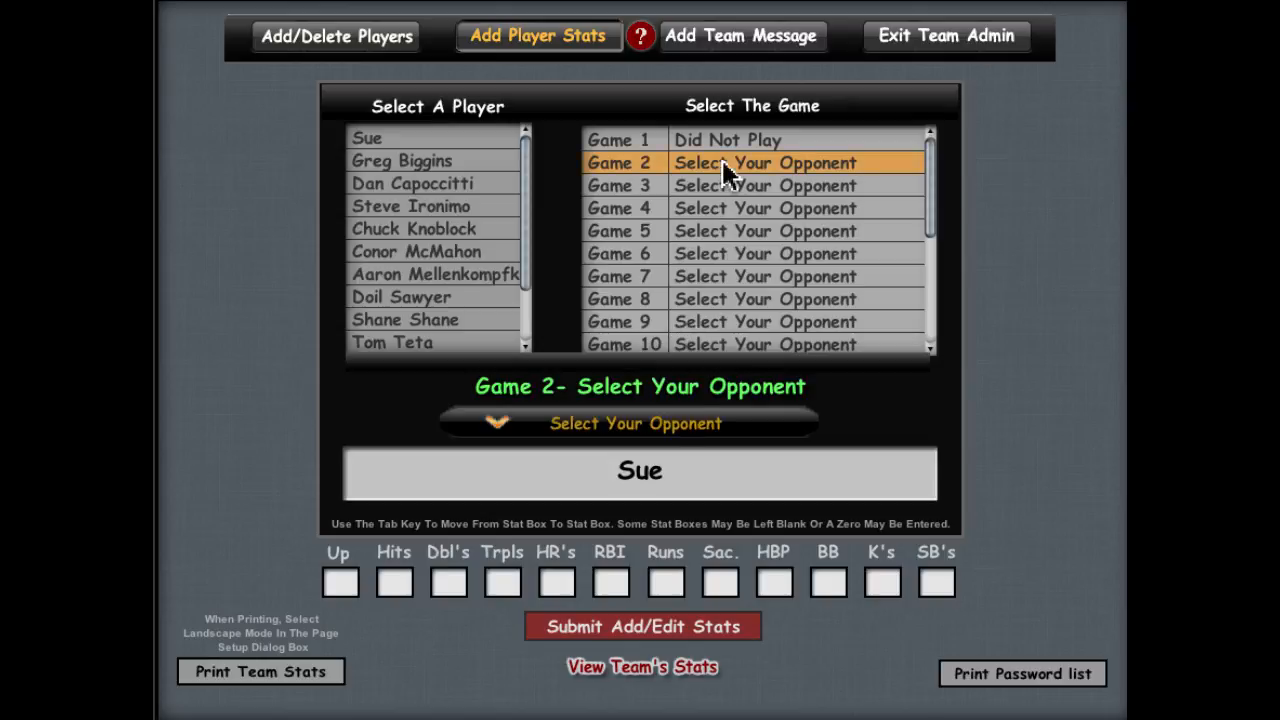
click(636, 423)
click(623, 454)
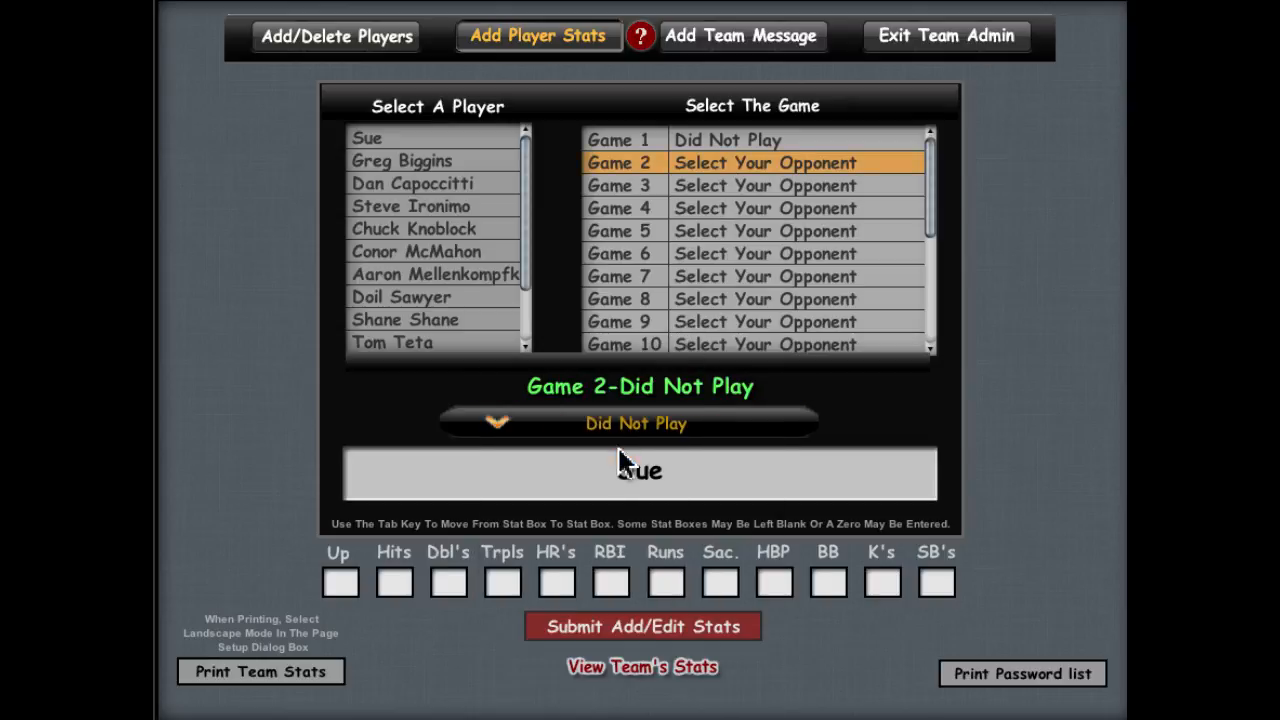
click(614, 632)
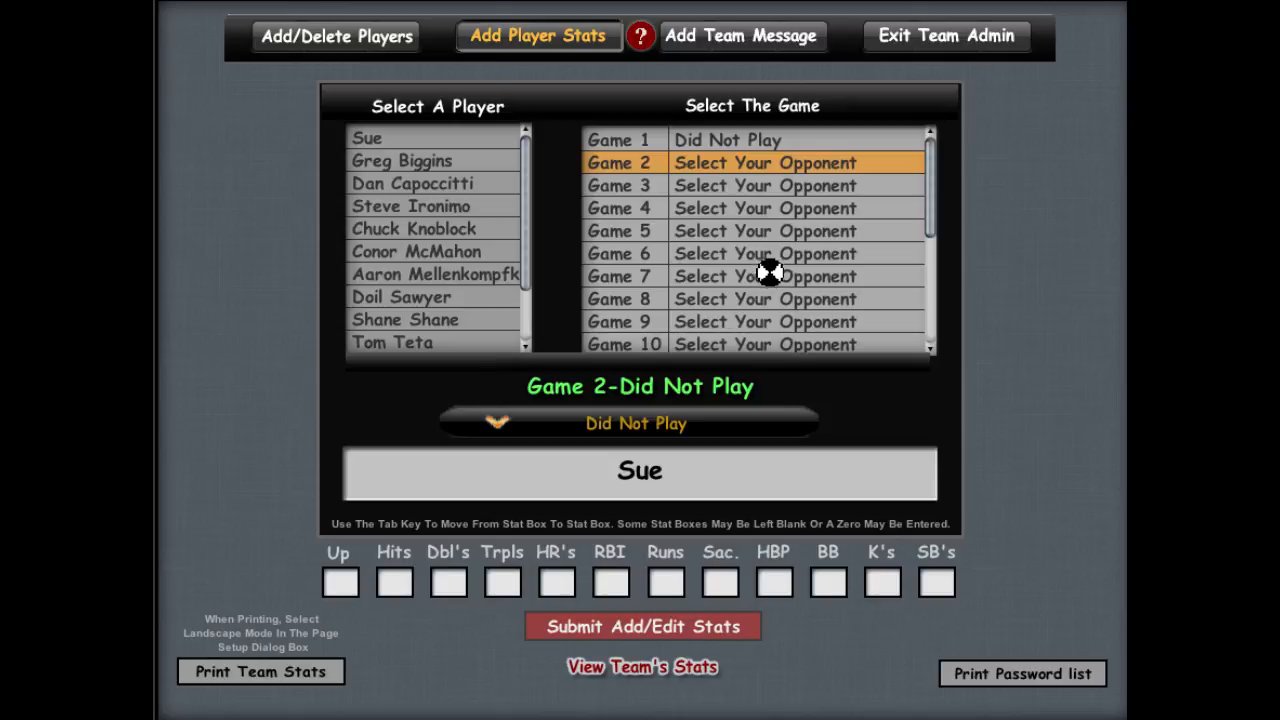
click(707, 187)
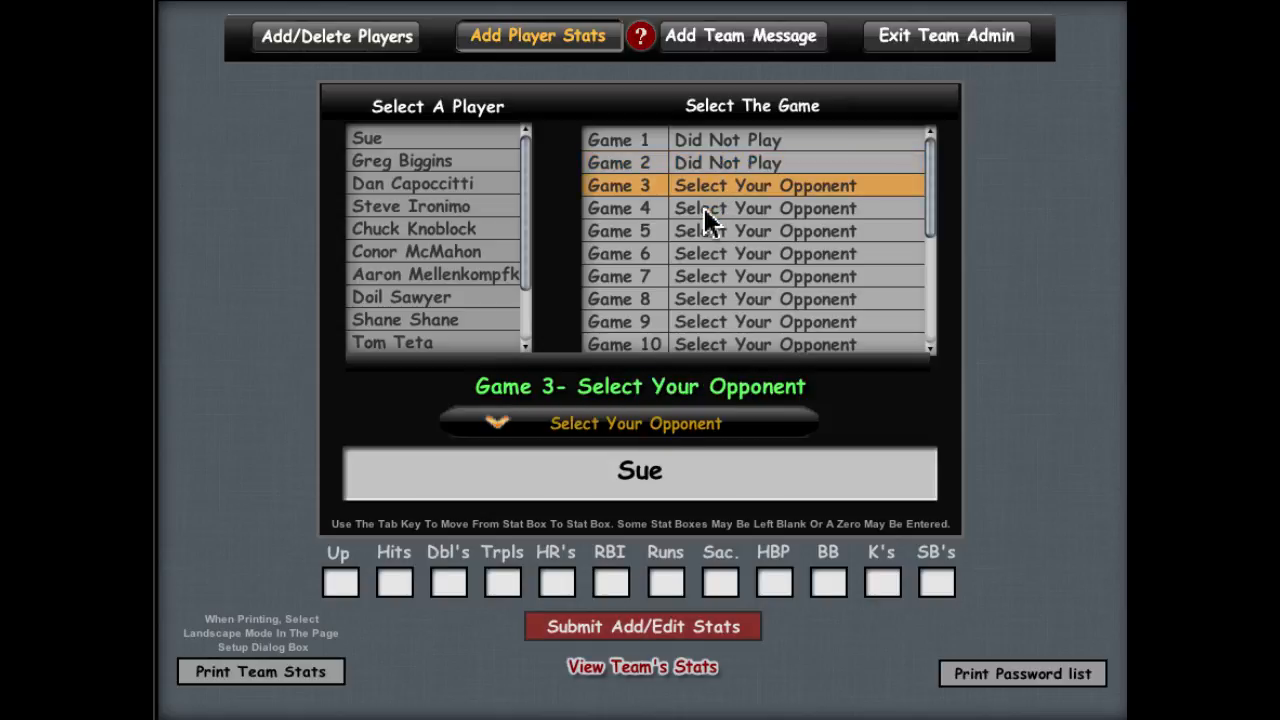
click(642, 423)
click(628, 458)
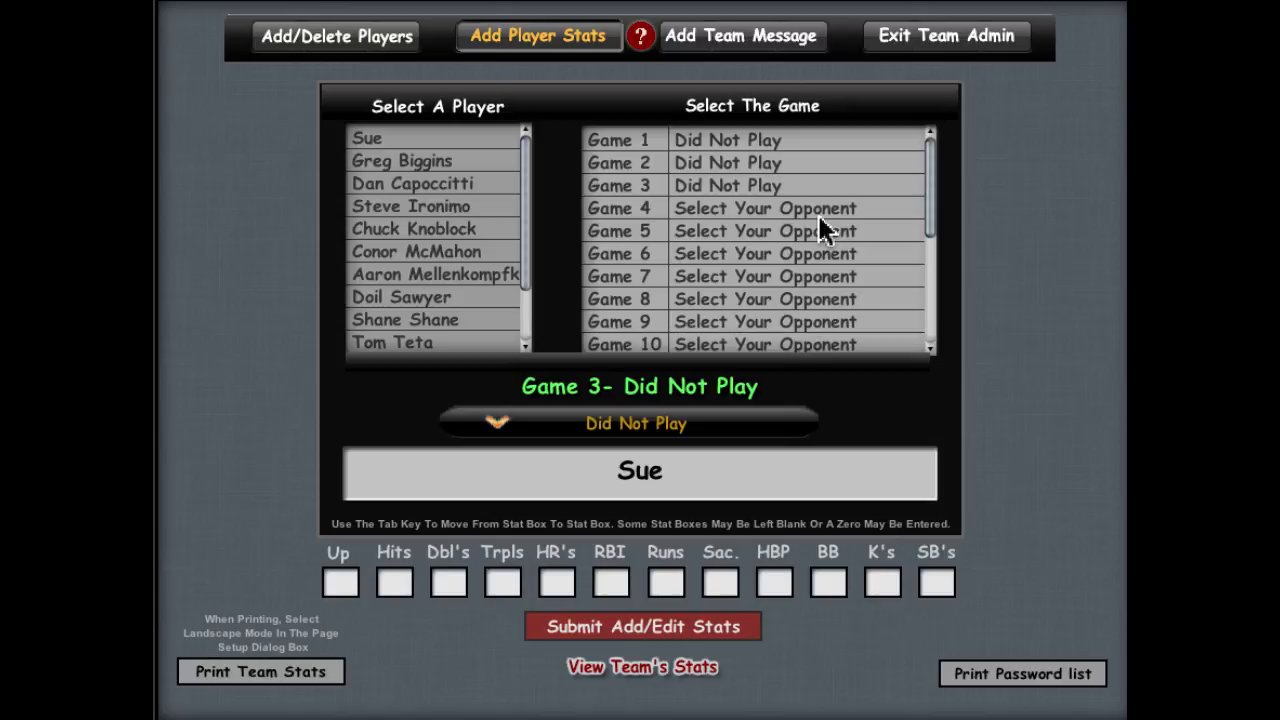
click(373, 140)
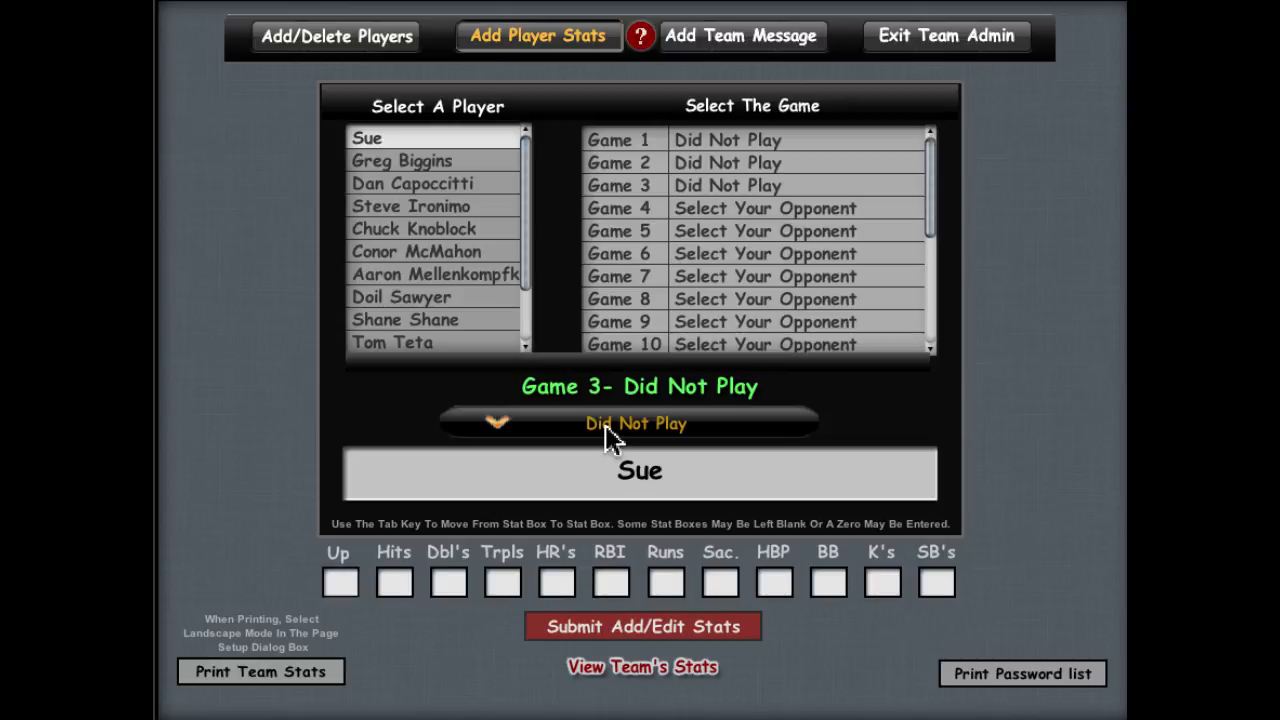
Step: Submit Game 4 vs Goodfellas with Up 4, Hits 5, HR's 1 and Runs 1
click(735, 205)
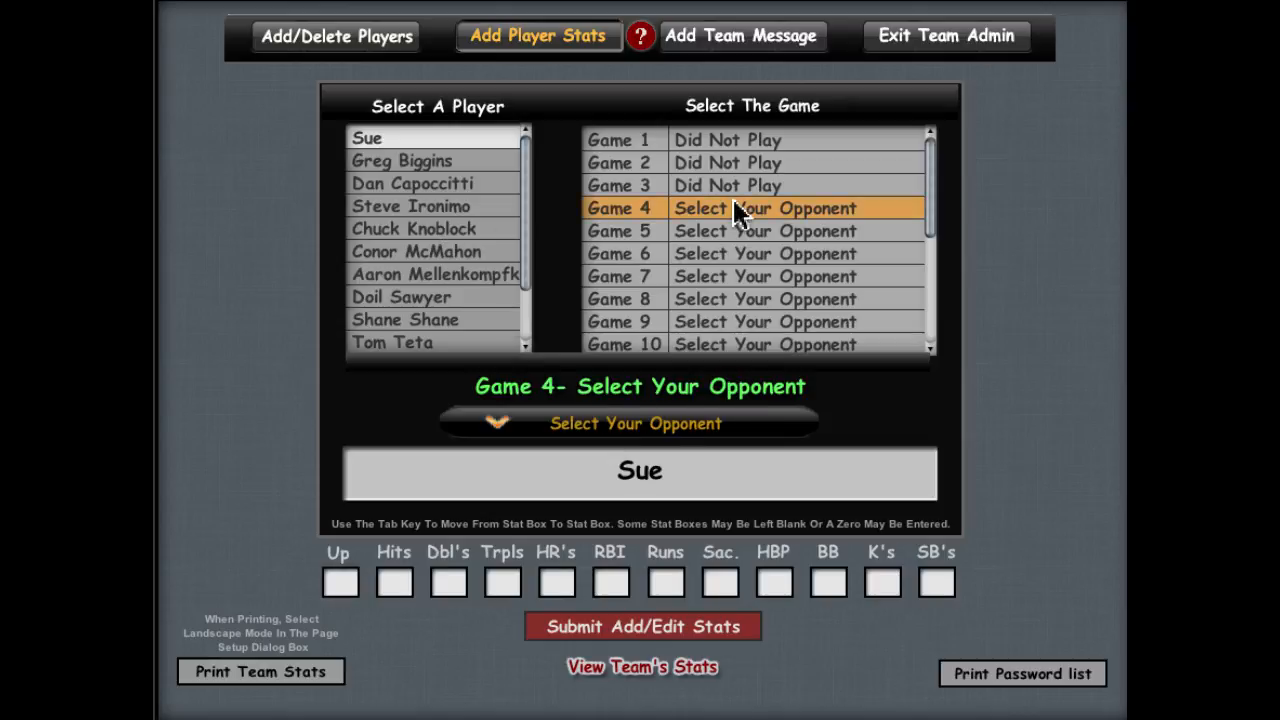
click(641, 430)
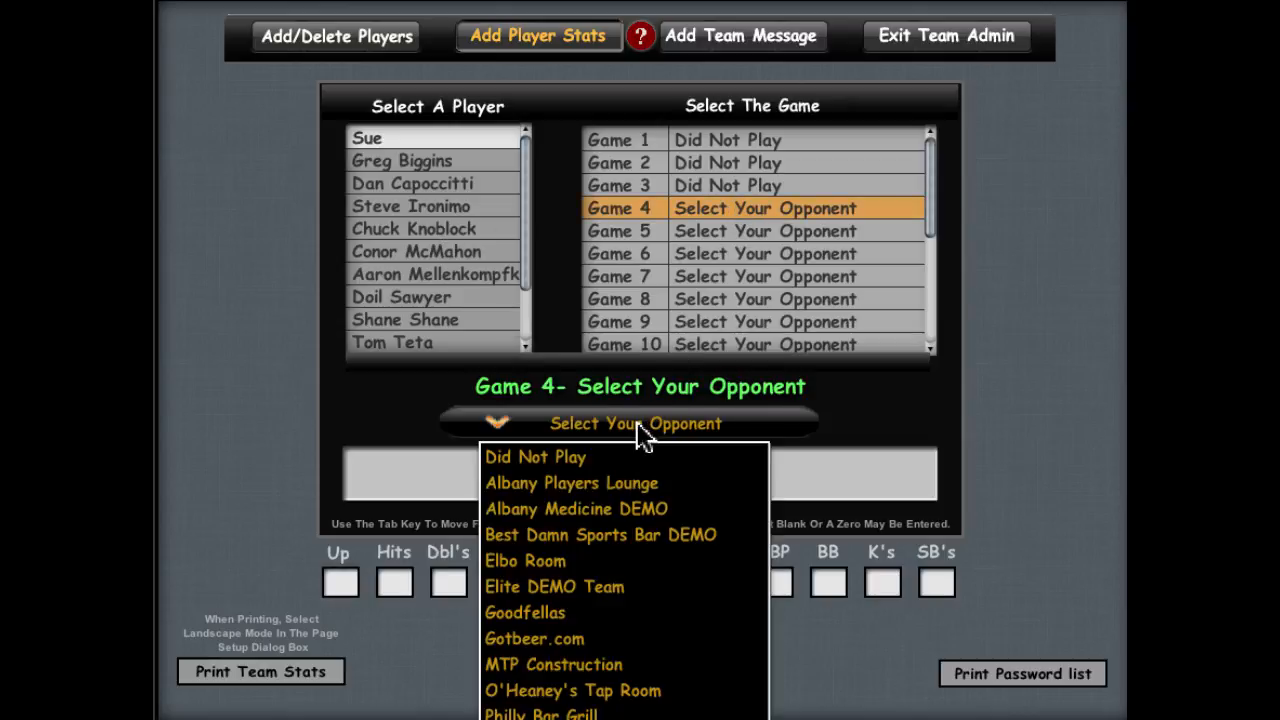
click(556, 614)
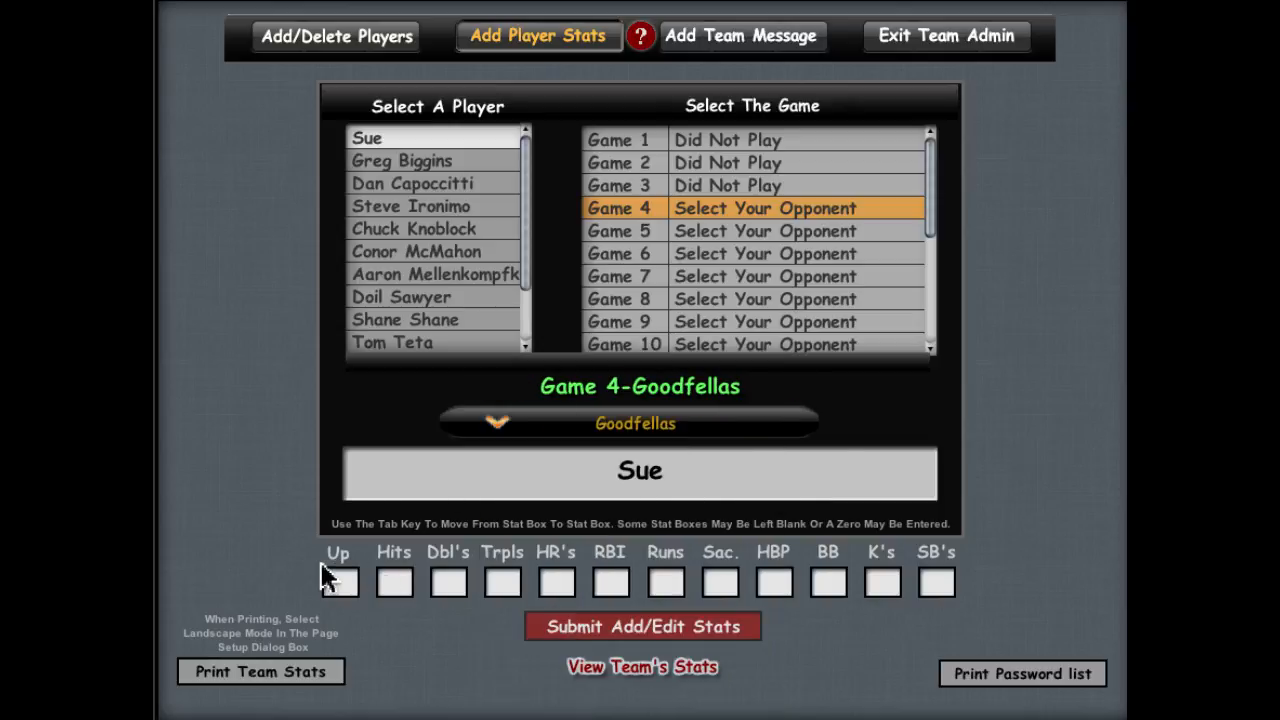
click(339, 584)
text(4)
click(396, 583)
text(5)
click(552, 583)
text(1)
click(672, 583)
text(1)
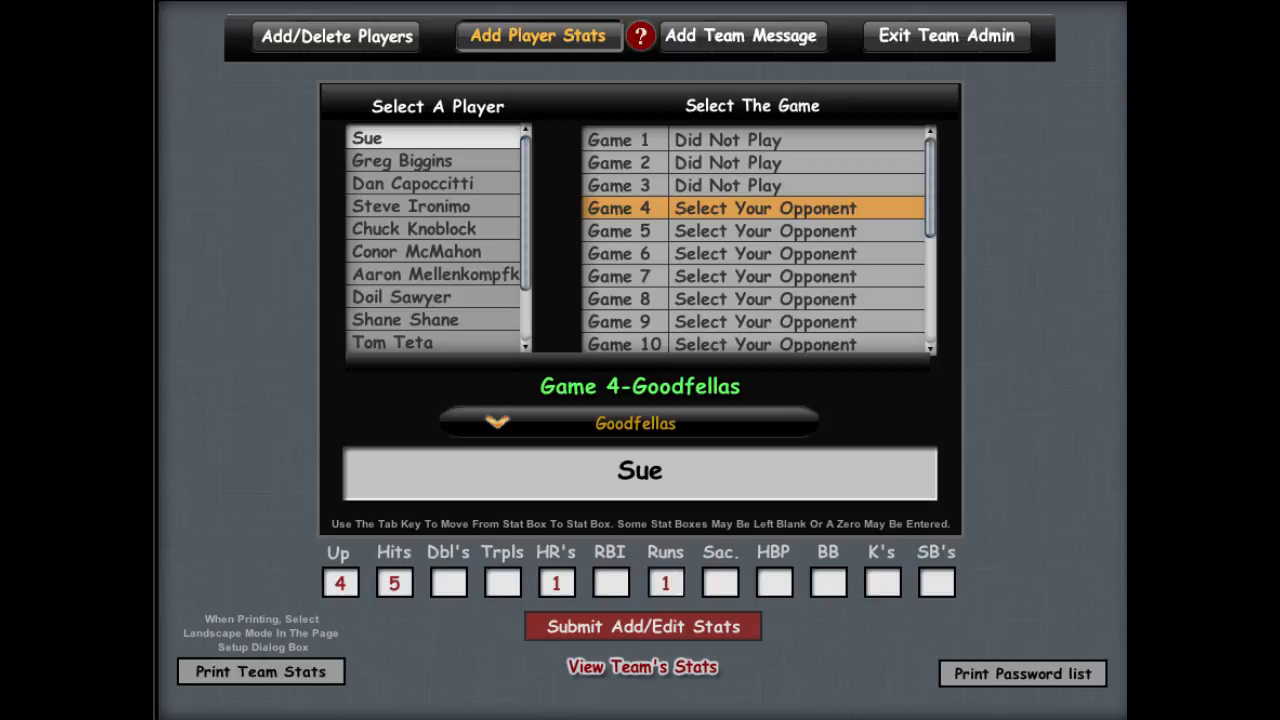
click(645, 629)
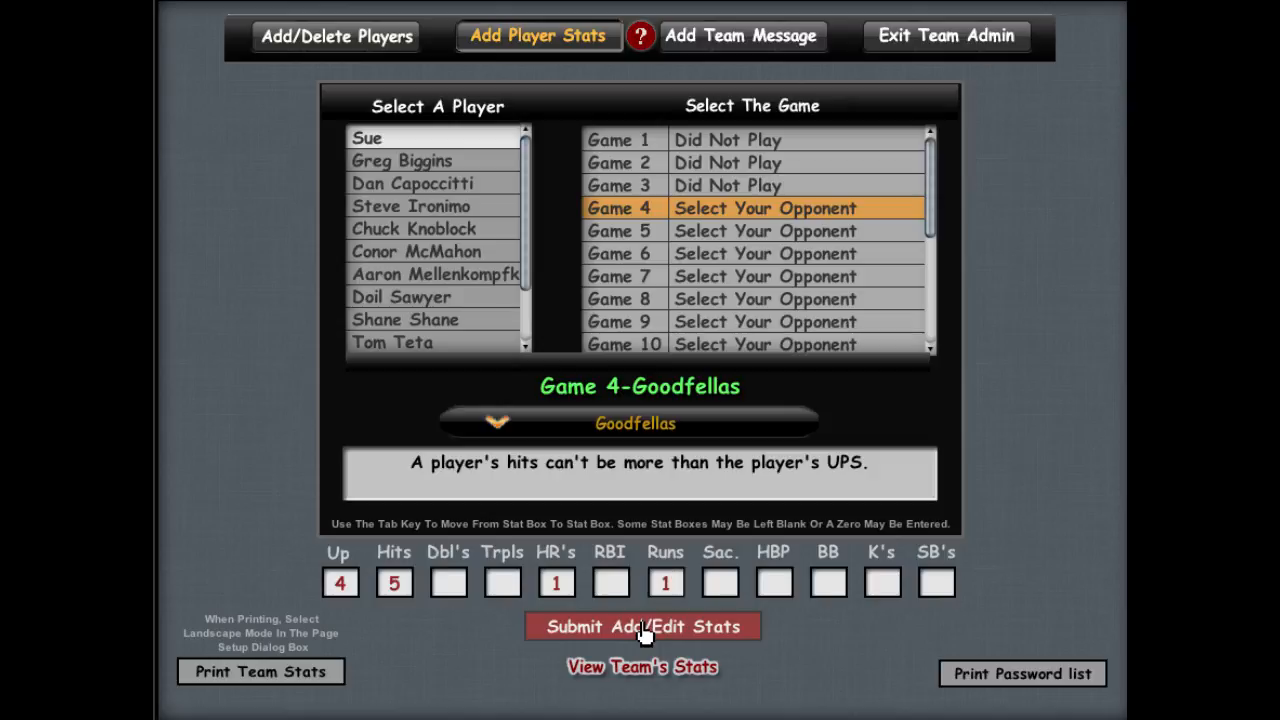
Step: Correct Sue's Game 4 hits from 5 to 2 and submit the stats
click(689, 495)
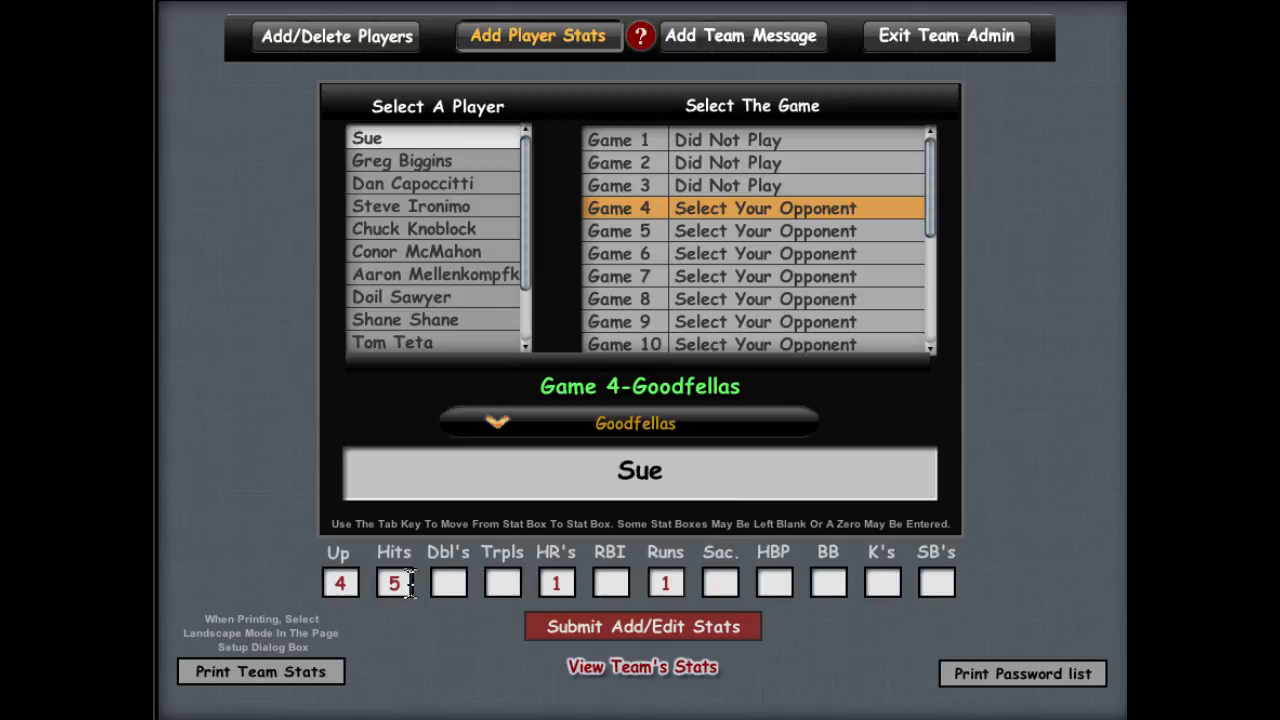
double_click(410, 583)
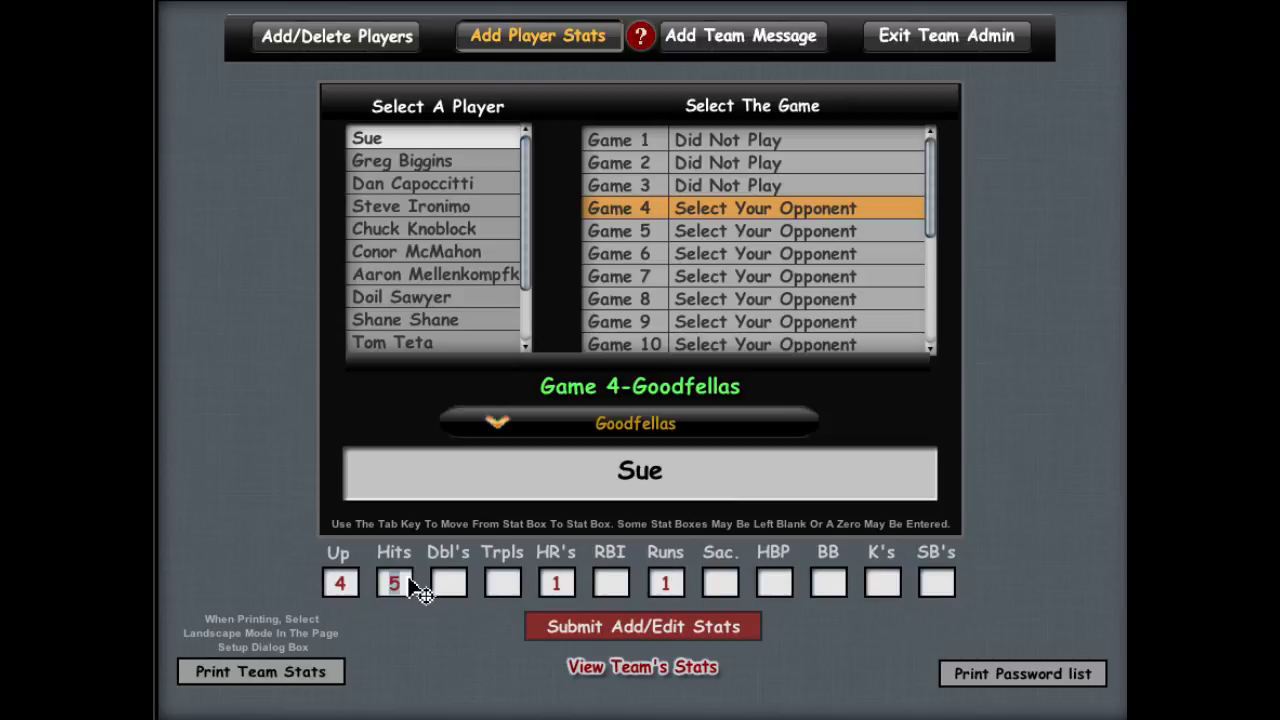
key(BackSpace)
text(2)
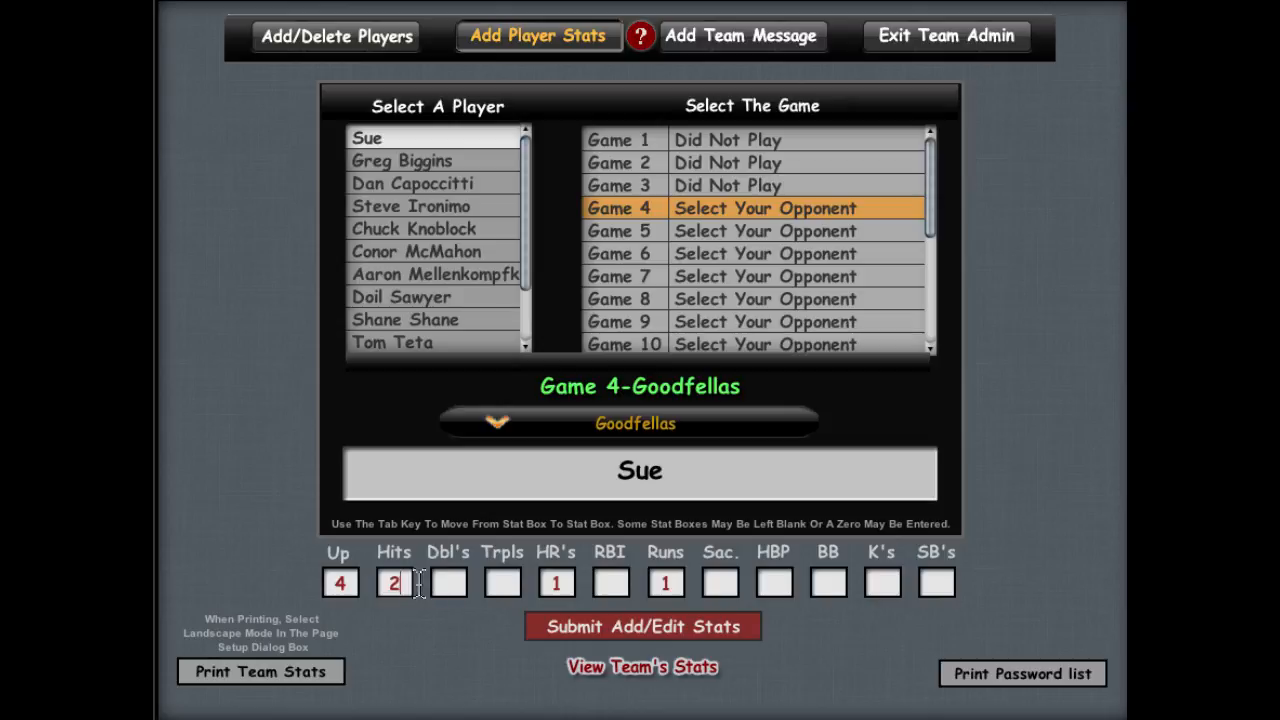
click(637, 625)
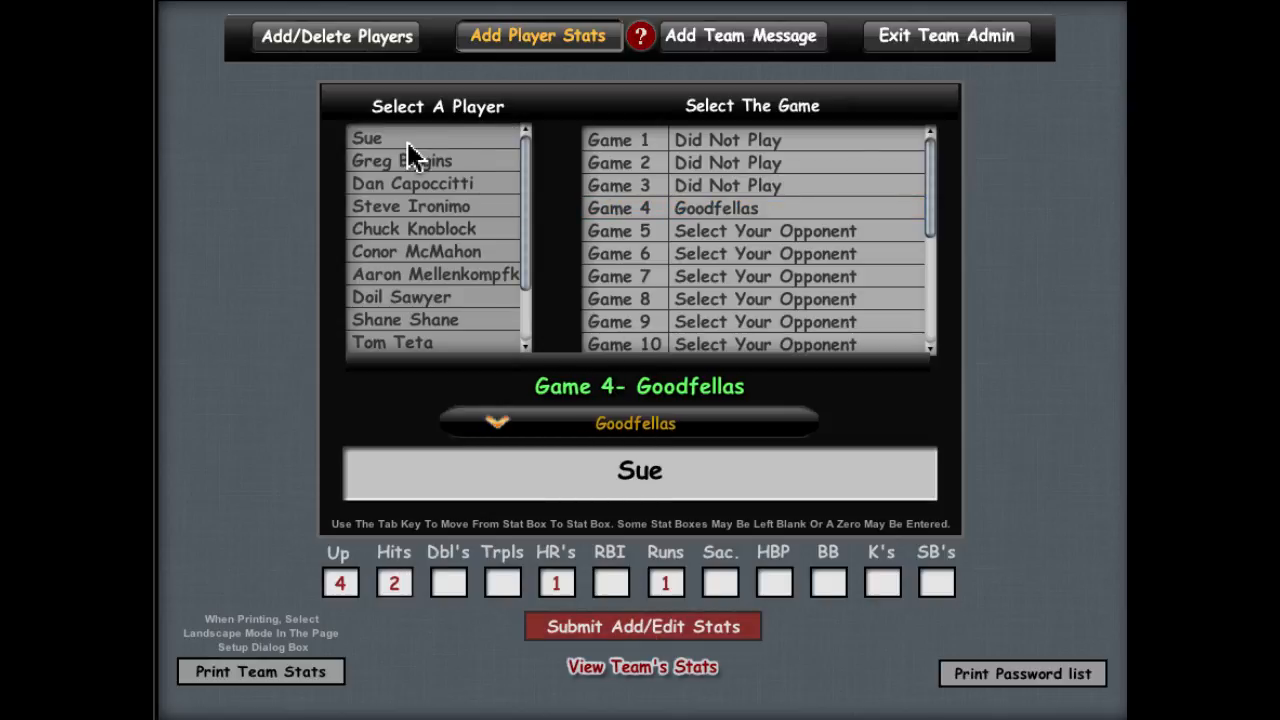
click(614, 666)
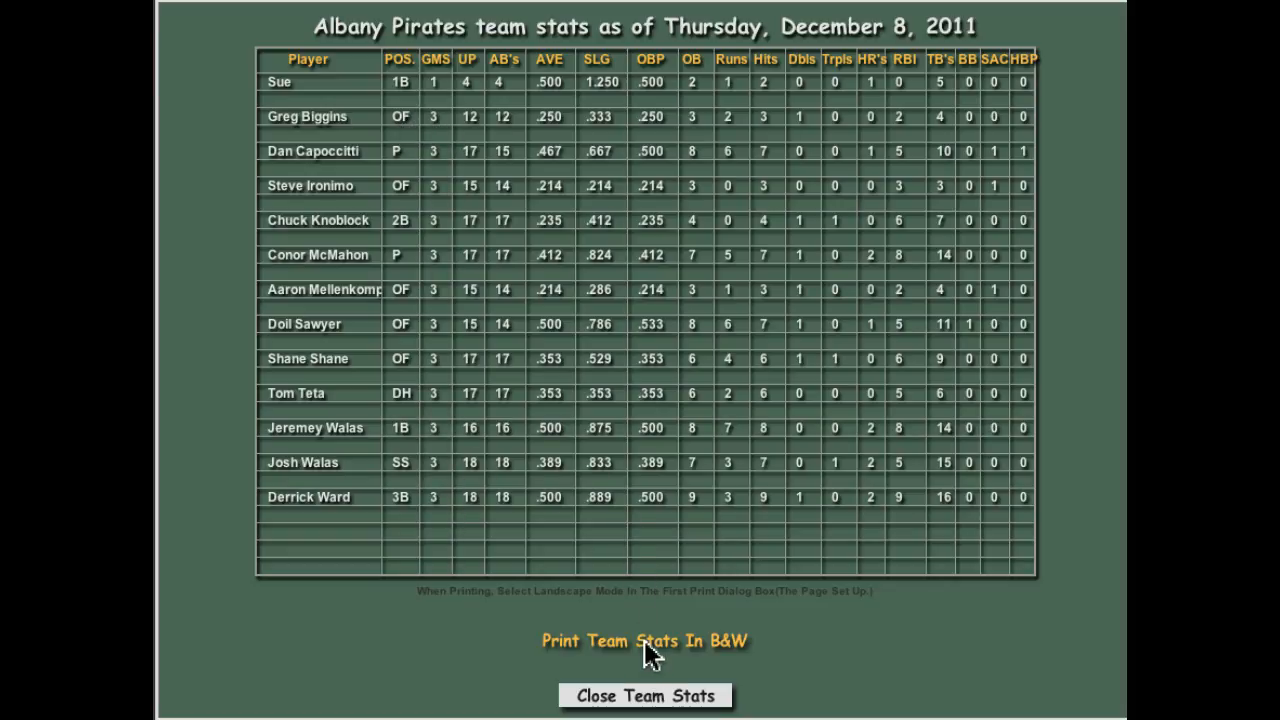
click(648, 698)
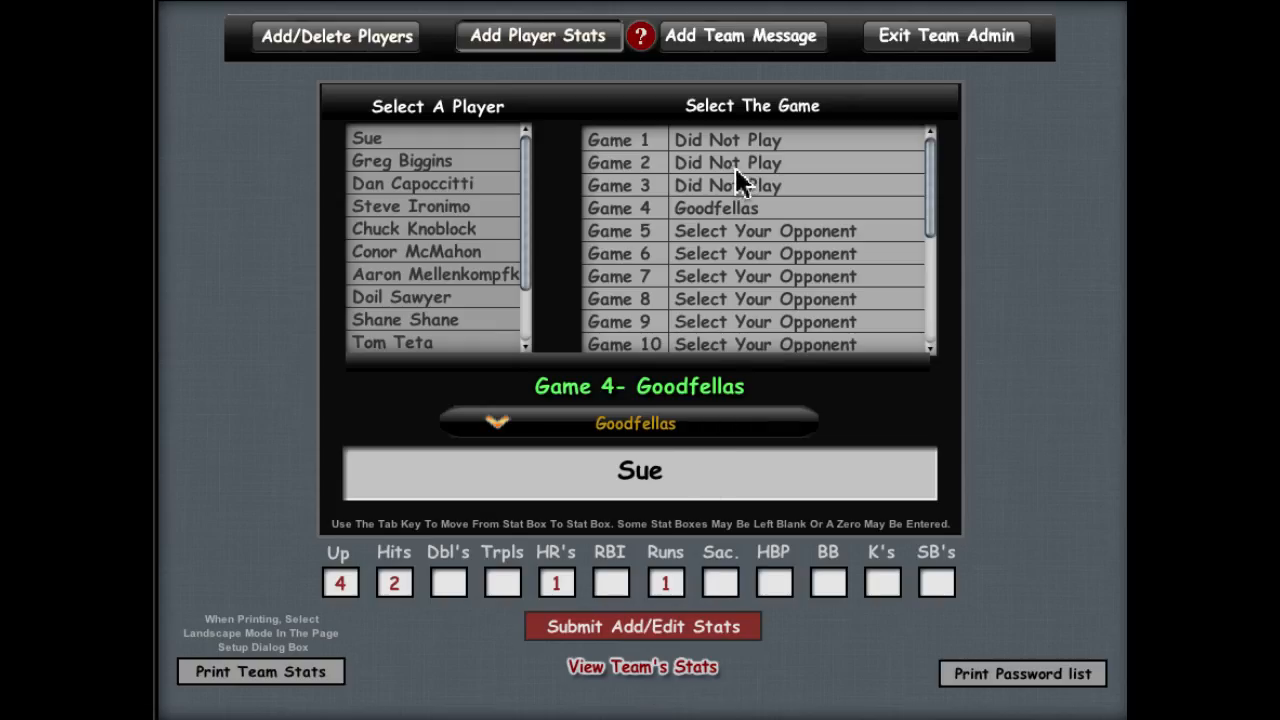
Step: Review the team message text, then exit team admin to the Select A Team screen
click(760, 40)
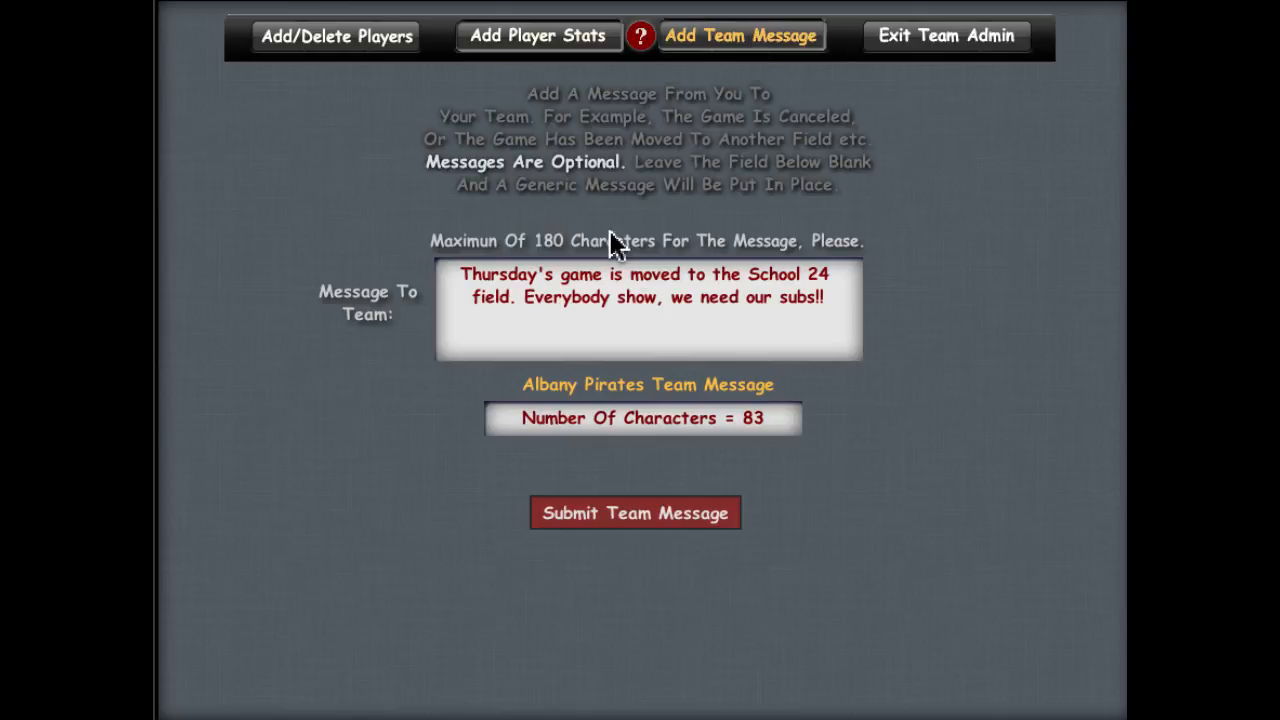
triple_click(641, 291)
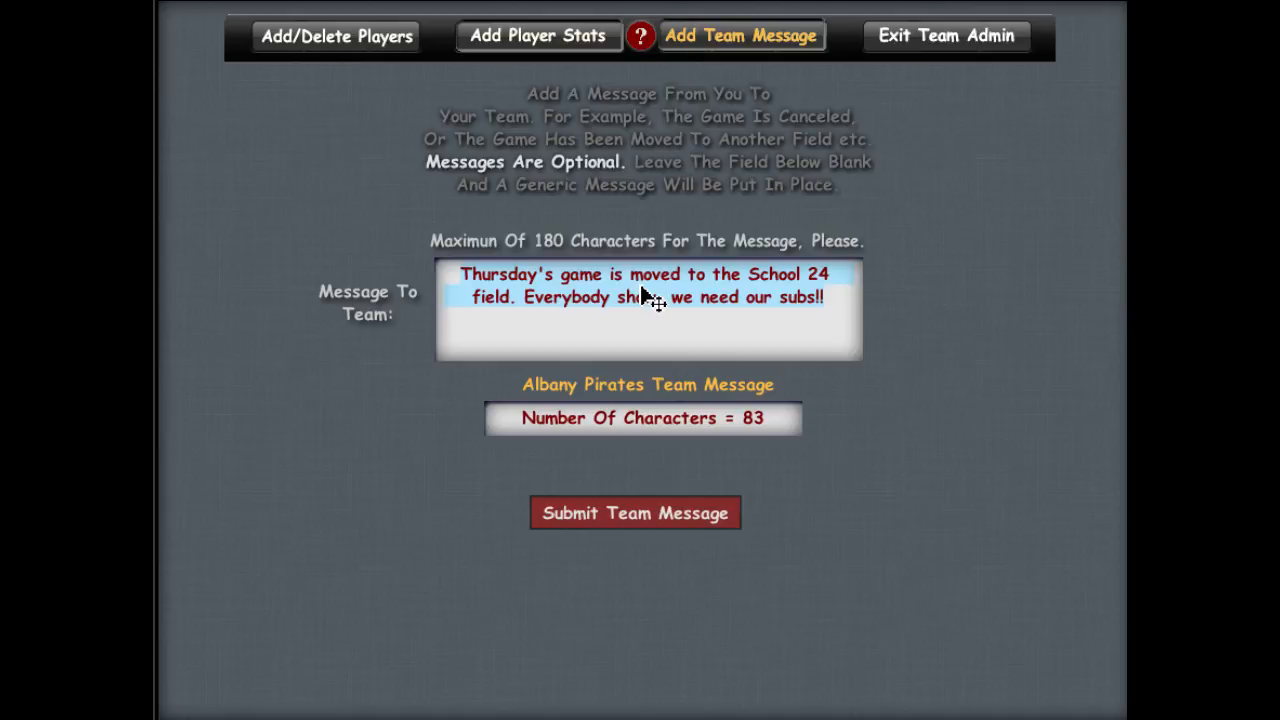
click(929, 37)
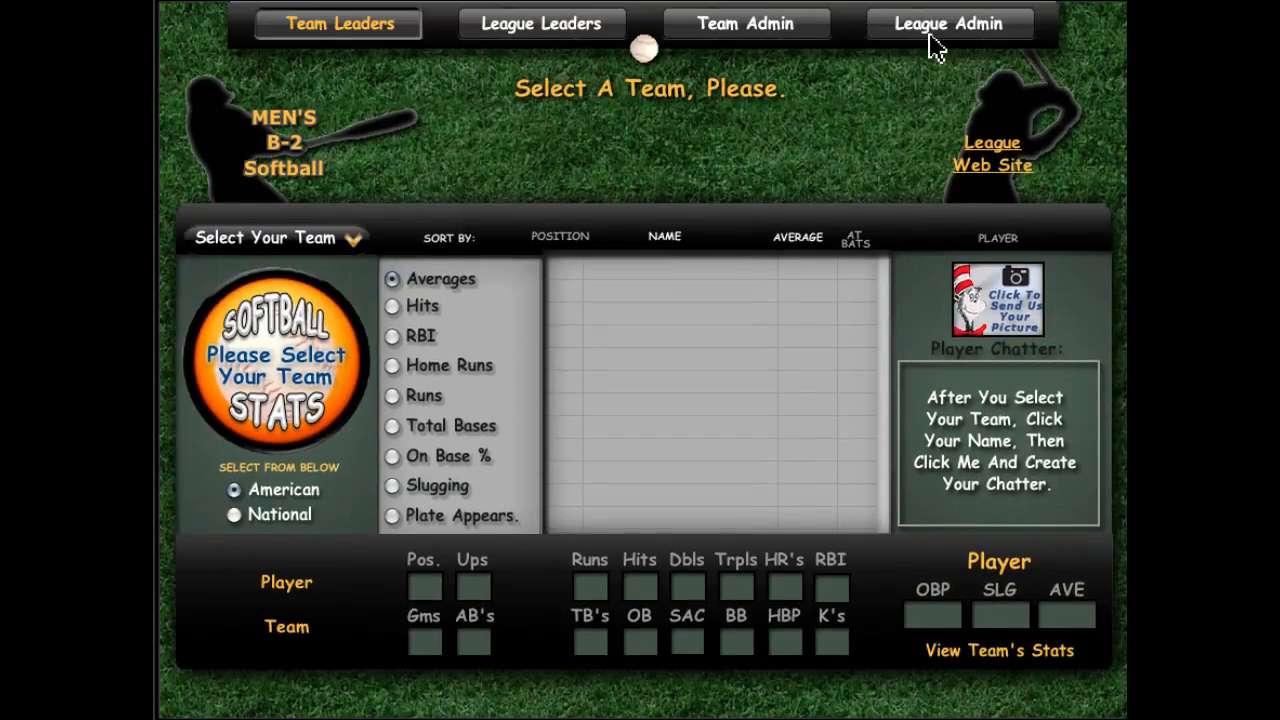
click(929, 45)
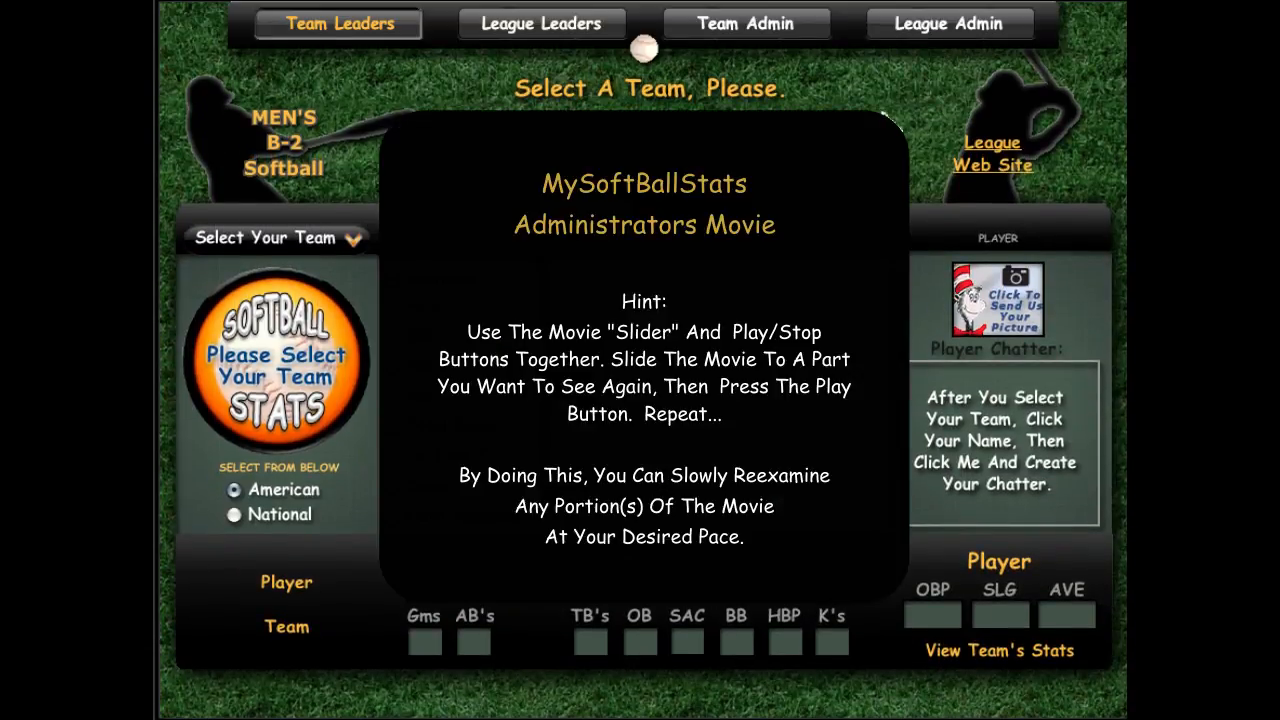